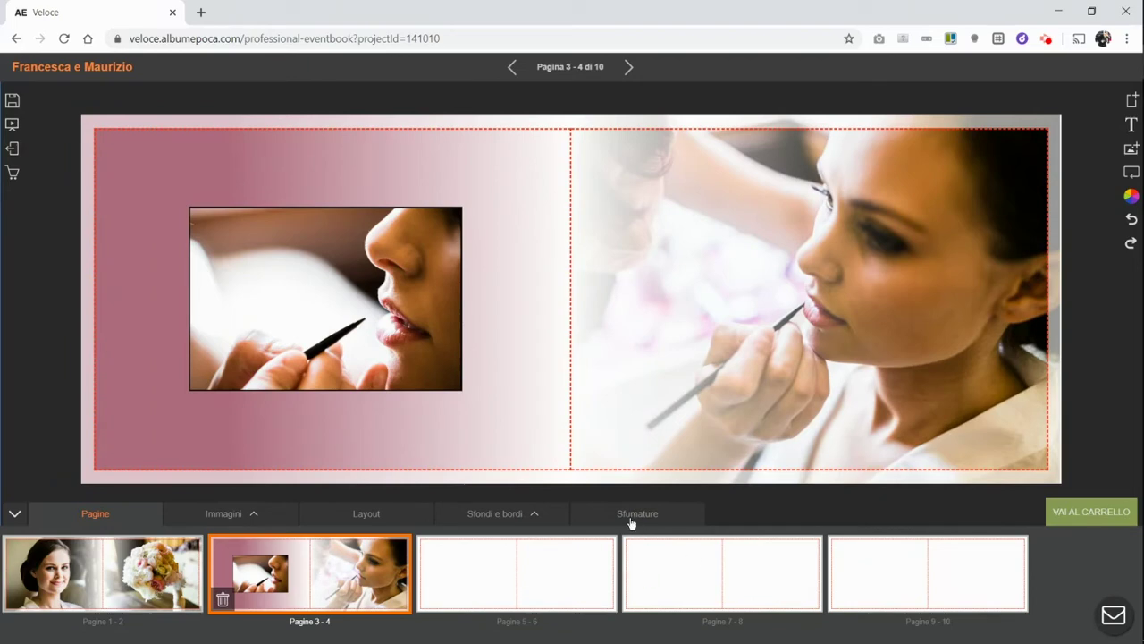
Step: On pages 5-6, place the smiling bride portrait on the left page and the bouquet photo on the right, accepting their reuse
click(560, 569)
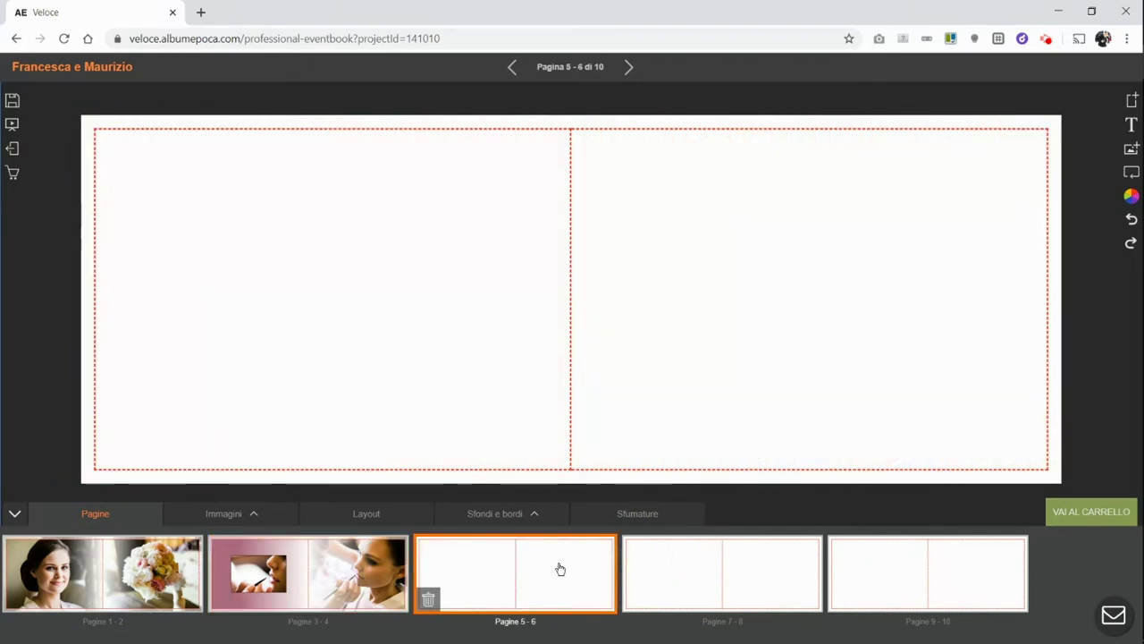
click(626, 519)
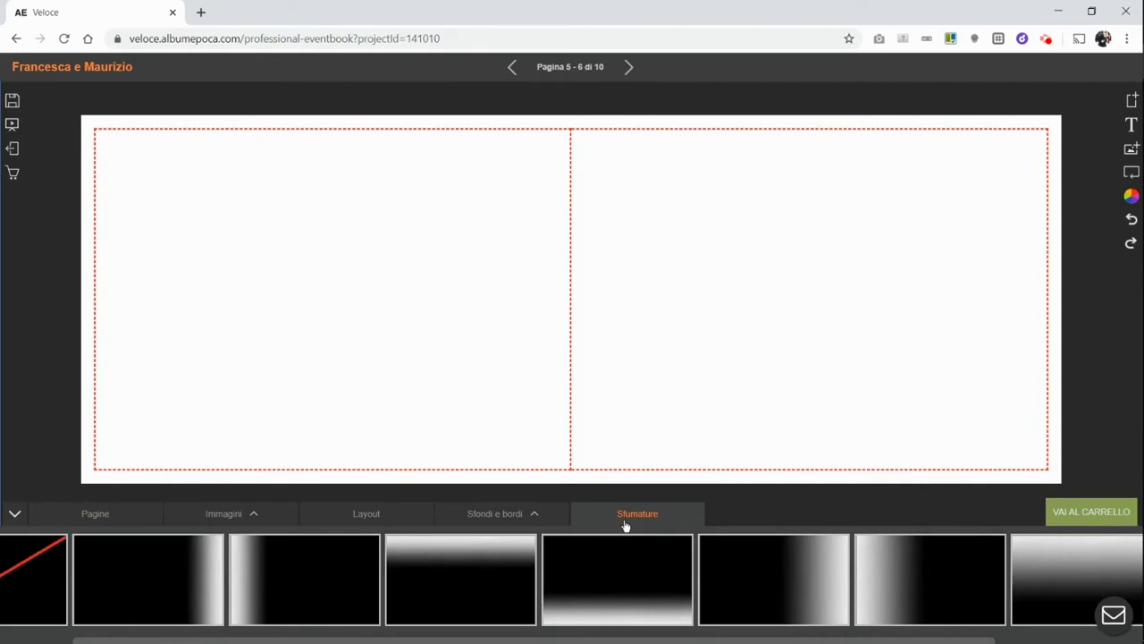
click(219, 516)
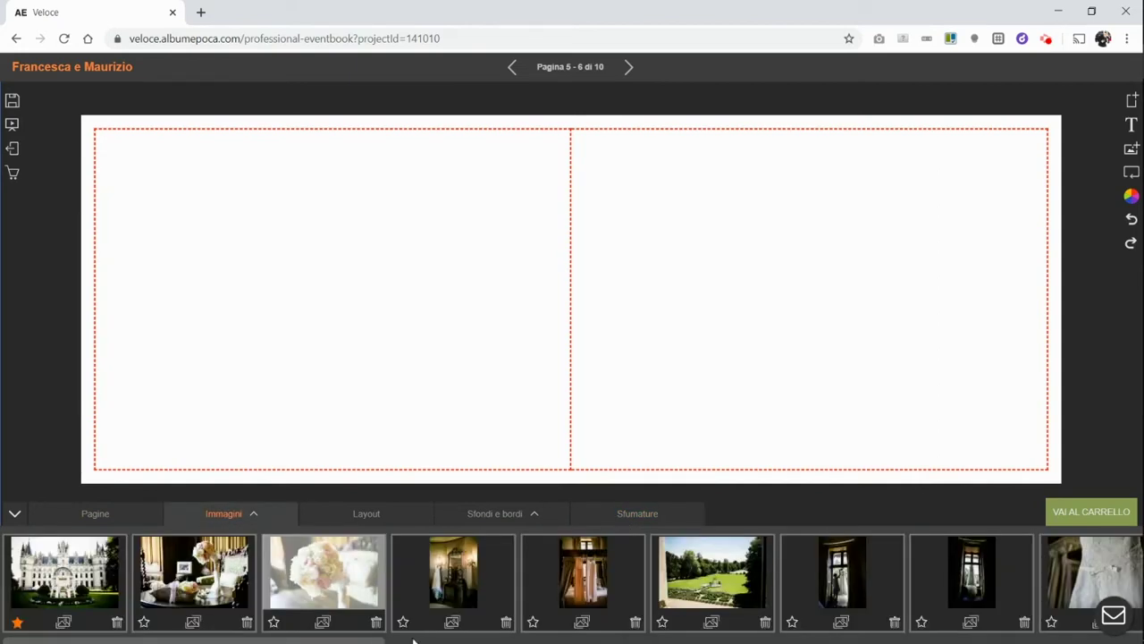
drag(380, 640, 911, 640)
drag(828, 572, 399, 305)
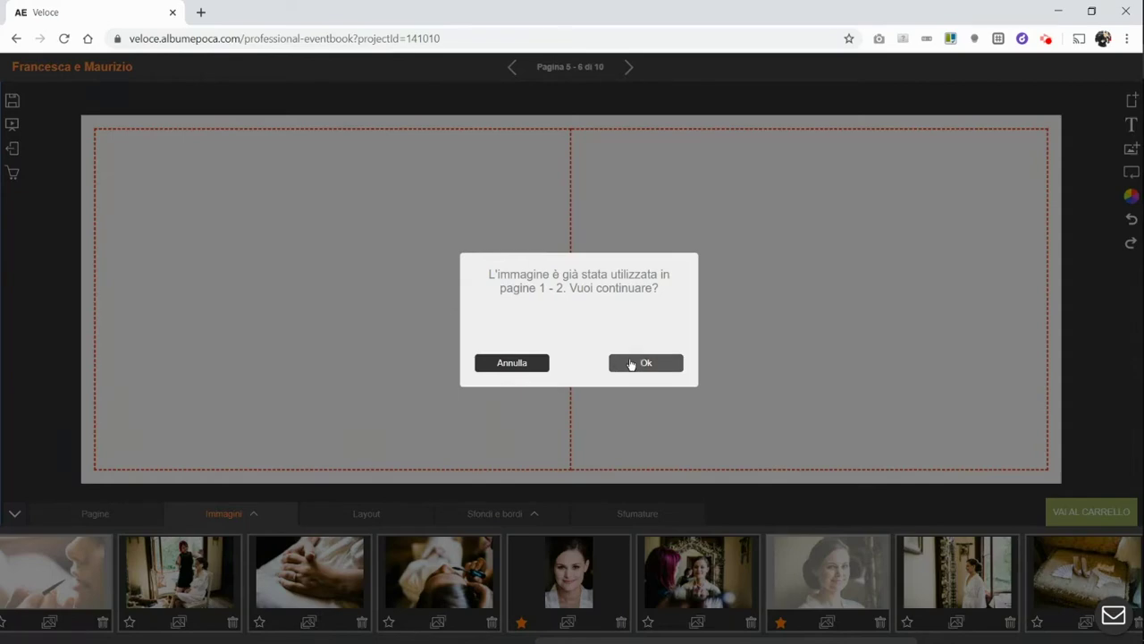
click(631, 364)
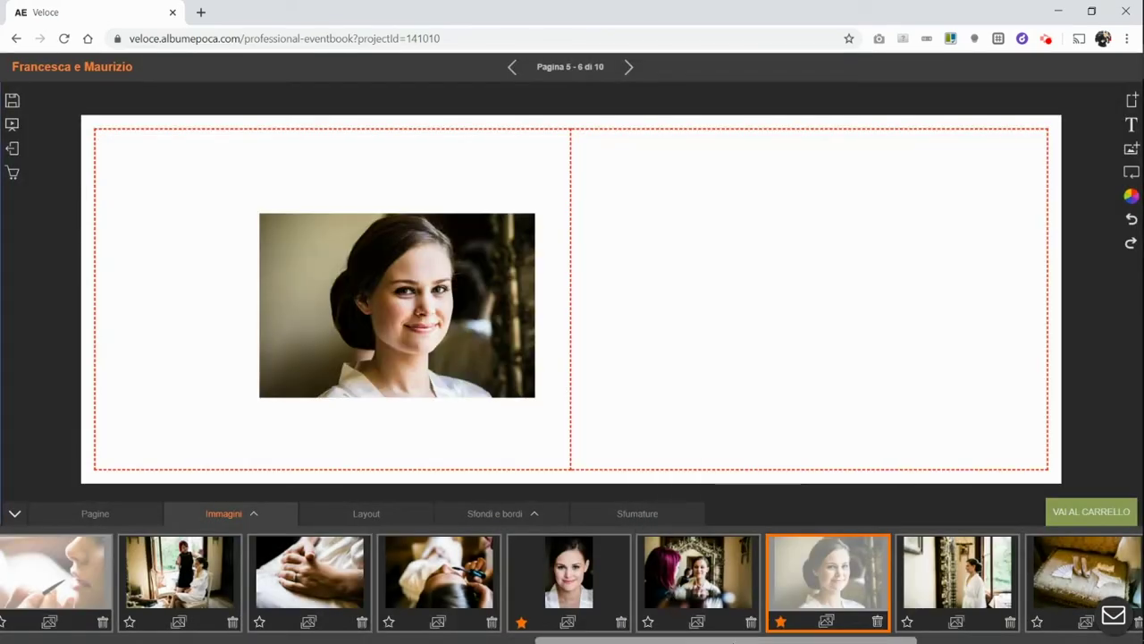
drag(324, 572, 788, 270)
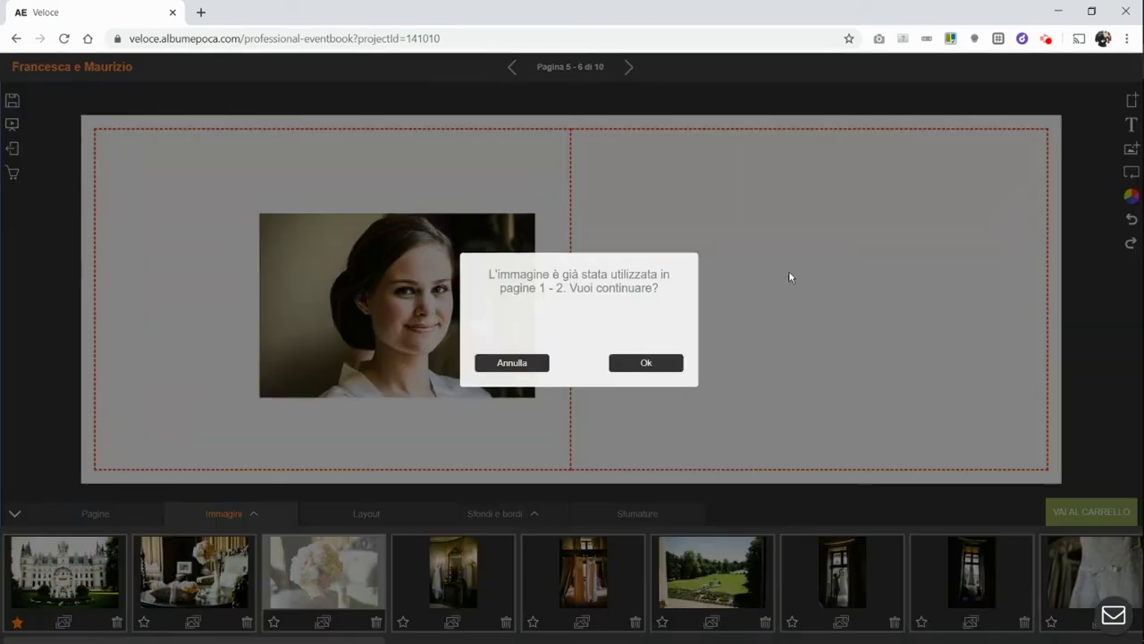
click(664, 364)
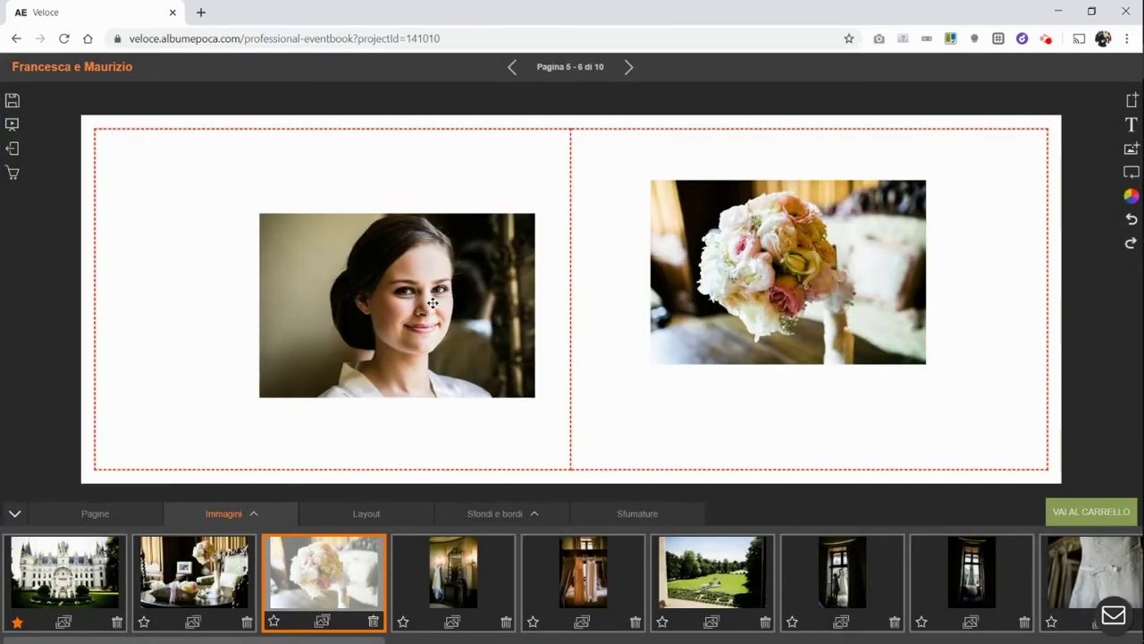
Step: Move the bride portrait to the spread's upper-left corner and enlarge it to fill the left page up to the centre fold
click(433, 303)
drag(335, 274, 158, 178)
drag(361, 302, 677, 464)
drag(634, 300, 572, 294)
Step: Move the bouquet photo to the spread's upper-right corner and resize it to fill the right page up to the centre fold
click(794, 273)
drag(794, 273, 996, 204)
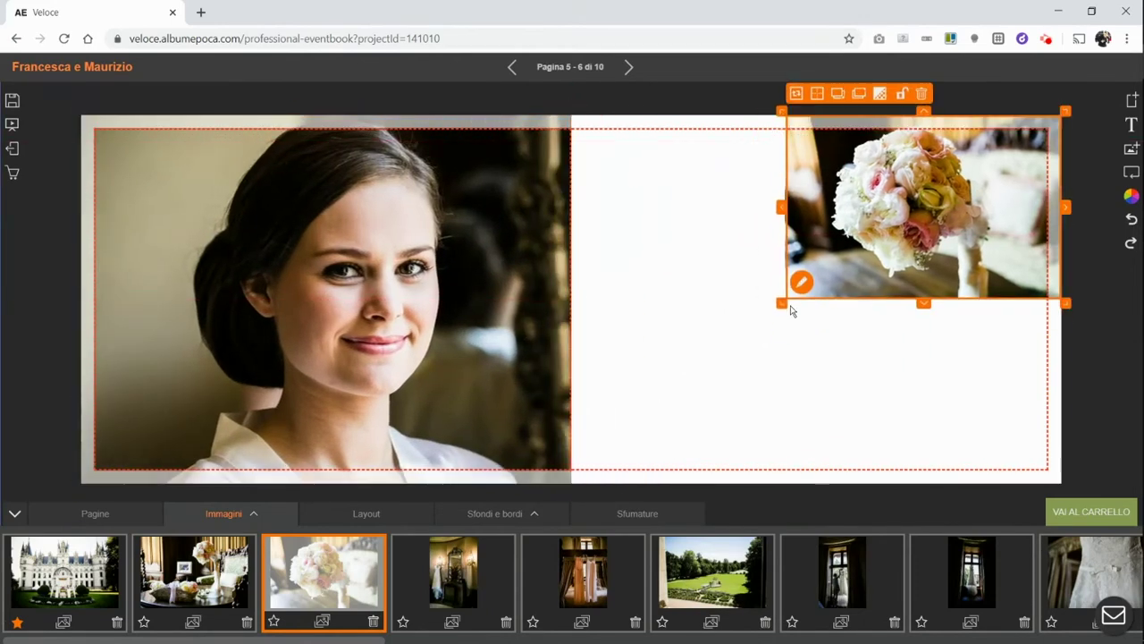
drag(783, 298, 508, 598)
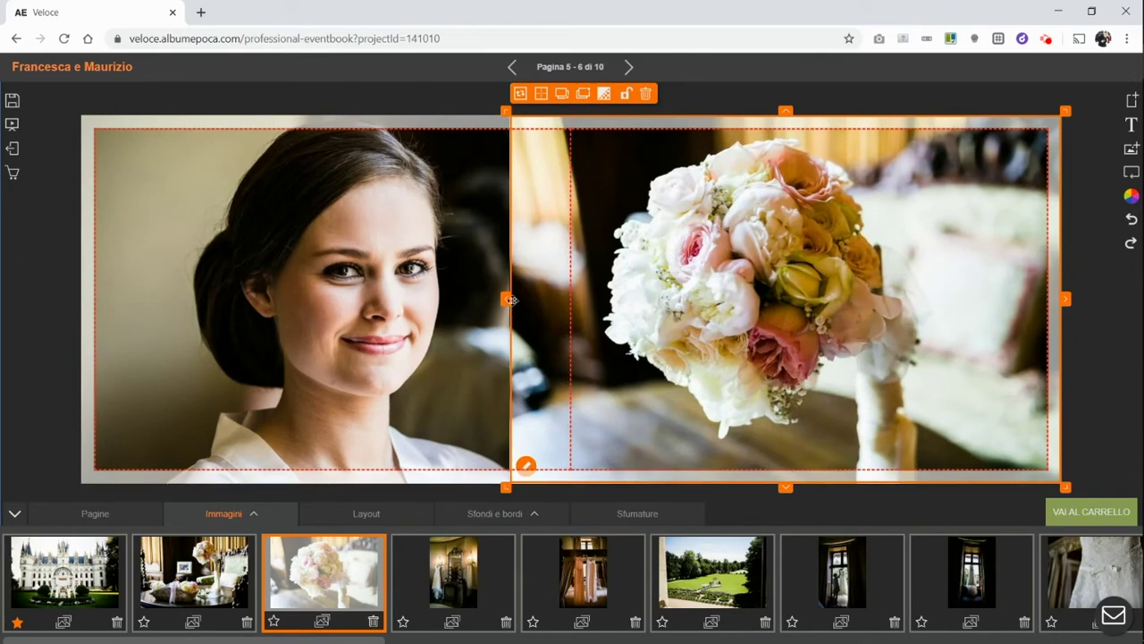
drag(510, 299, 569, 298)
Step: Apply the narrow right-edge fade to the bride portrait and the narrow left-edge fade to the bouquet photo
click(640, 515)
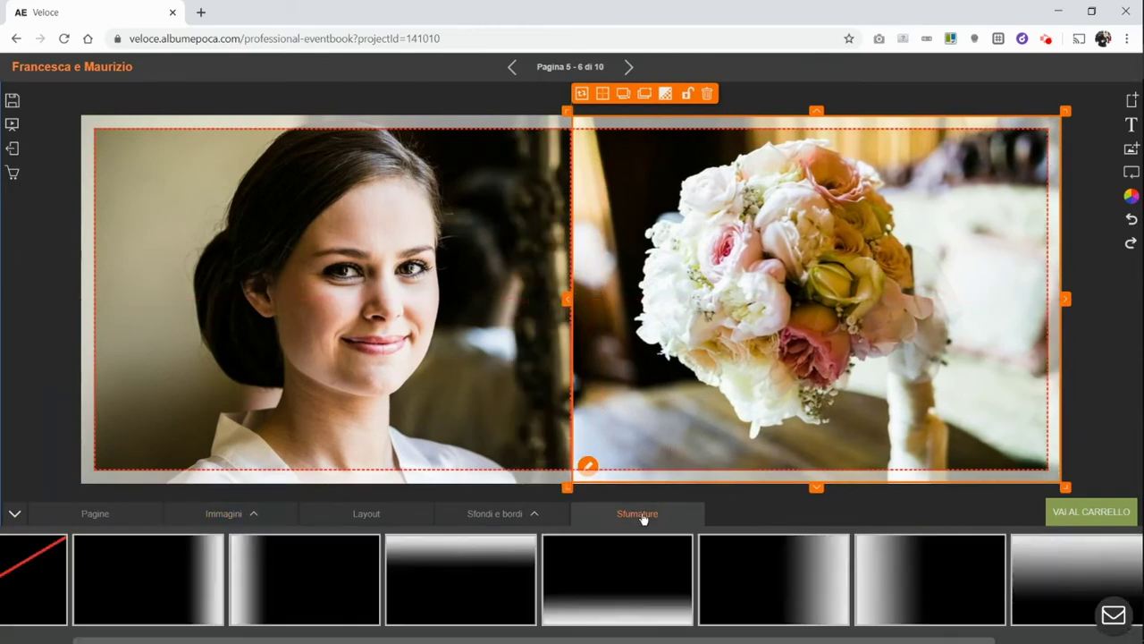
mouse_move(802, 599)
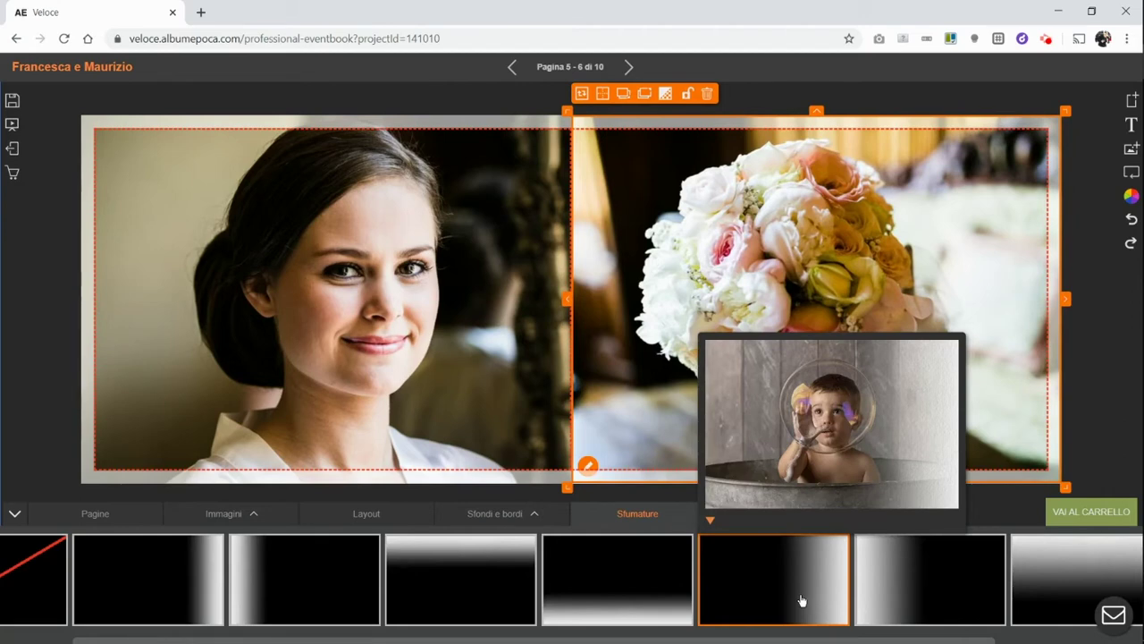
mouse_move(107, 576)
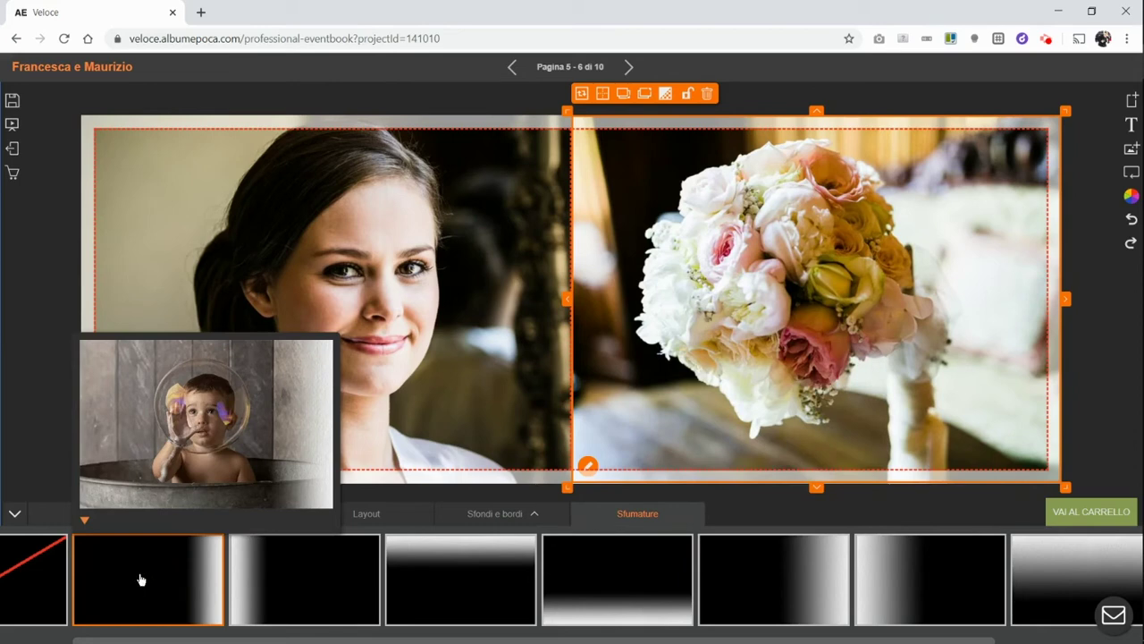
mouse_move(787, 577)
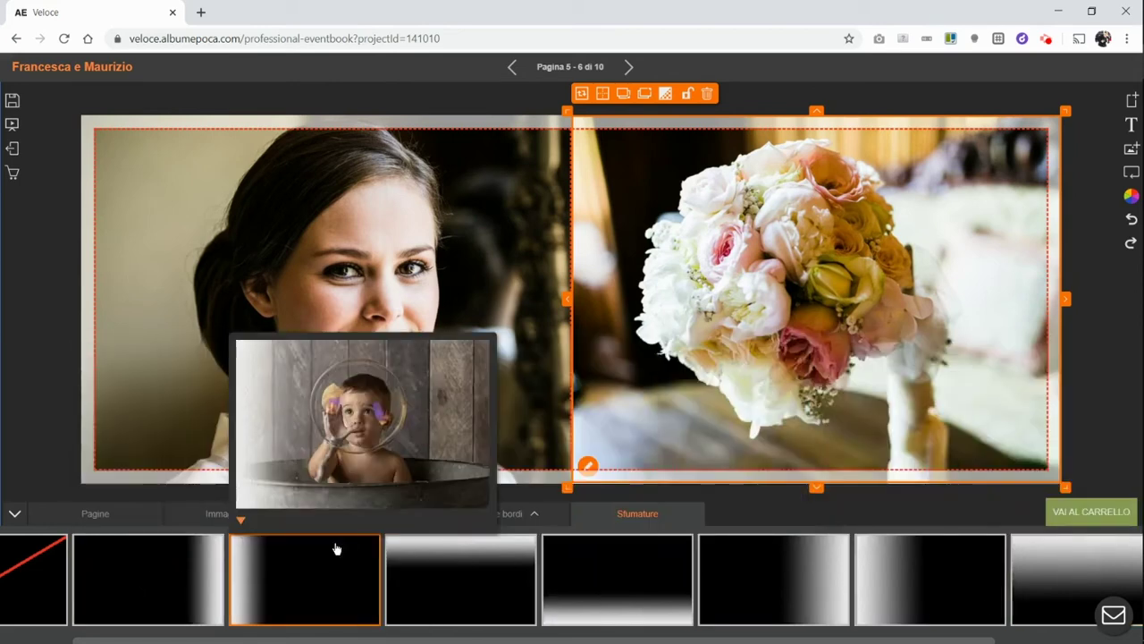
mouse_move(179, 593)
drag(182, 595, 394, 309)
mouse_move(268, 593)
drag(268, 593, 723, 295)
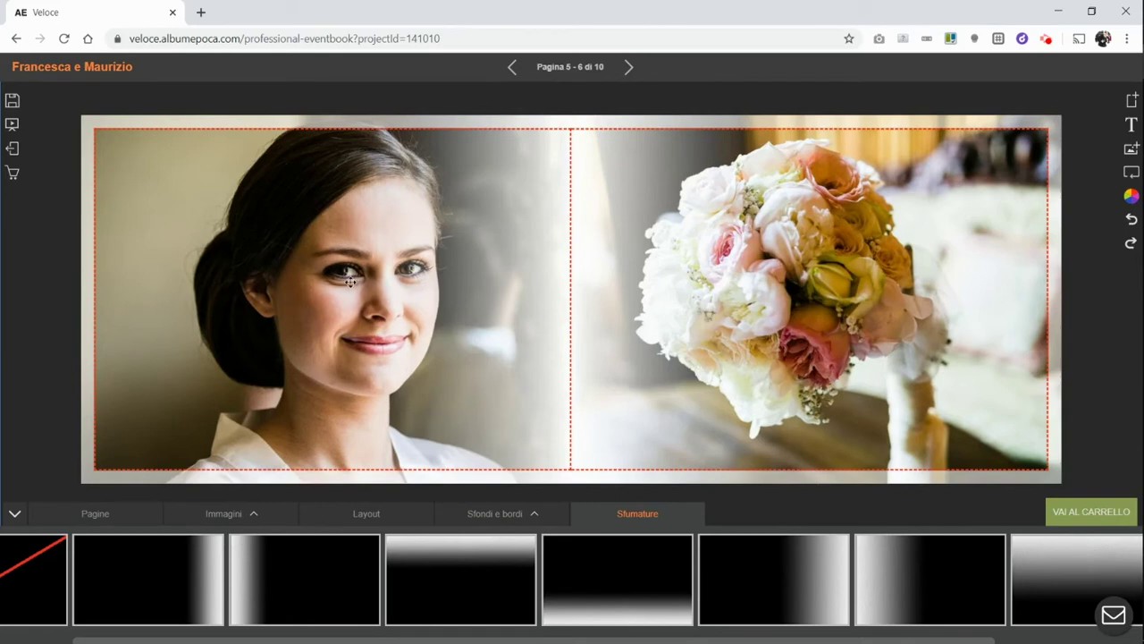
Step: Shift the portrait leftwards and the bouquet rightwards inside their frames, keeping the frames in place
click(283, 272)
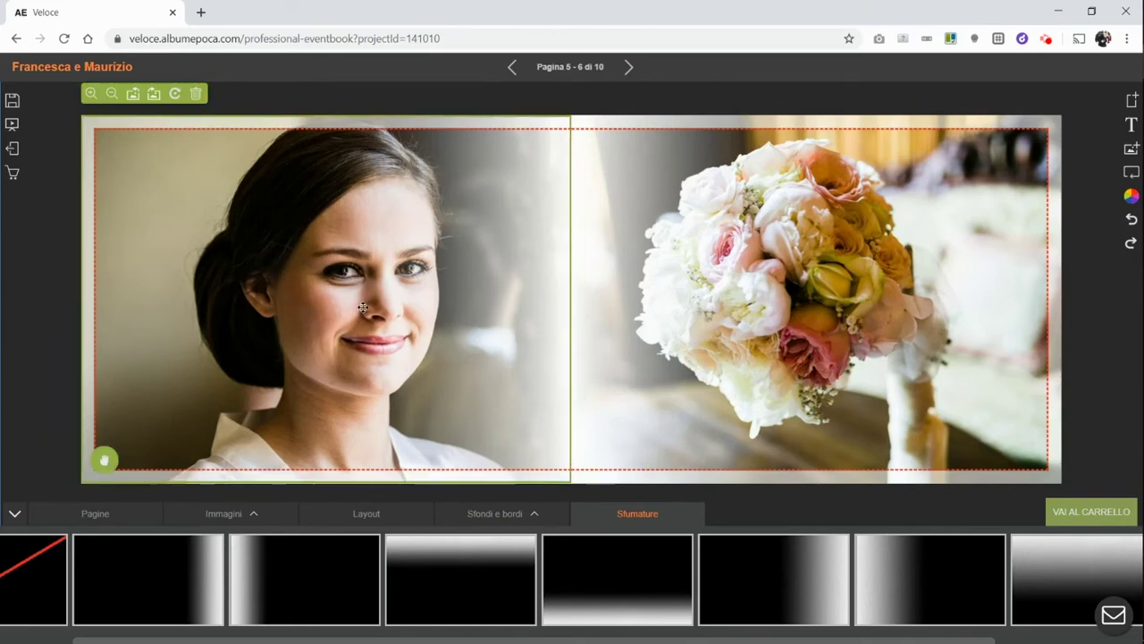
drag(276, 249, 219, 255)
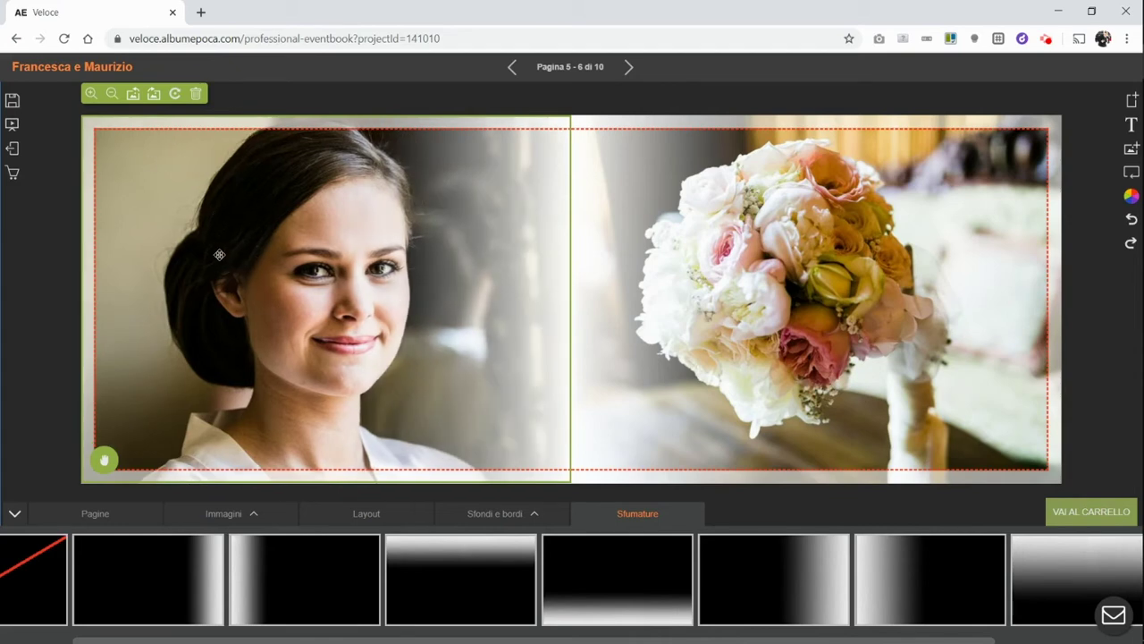
click(782, 282)
drag(757, 293, 790, 295)
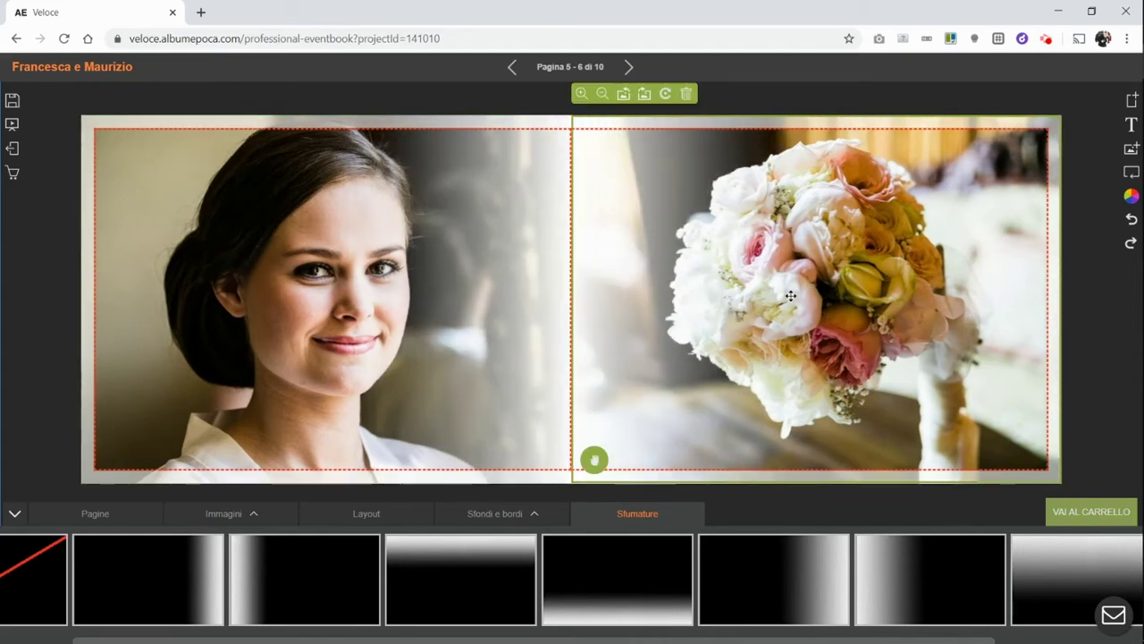
click(457, 278)
mouse_move(578, 299)
mouse_down()
mouse_move(641, 298)
mouse_move(500, 298)
mouse_move(573, 300)
mouse_up()
click(624, 282)
click(427, 296)
click(655, 98)
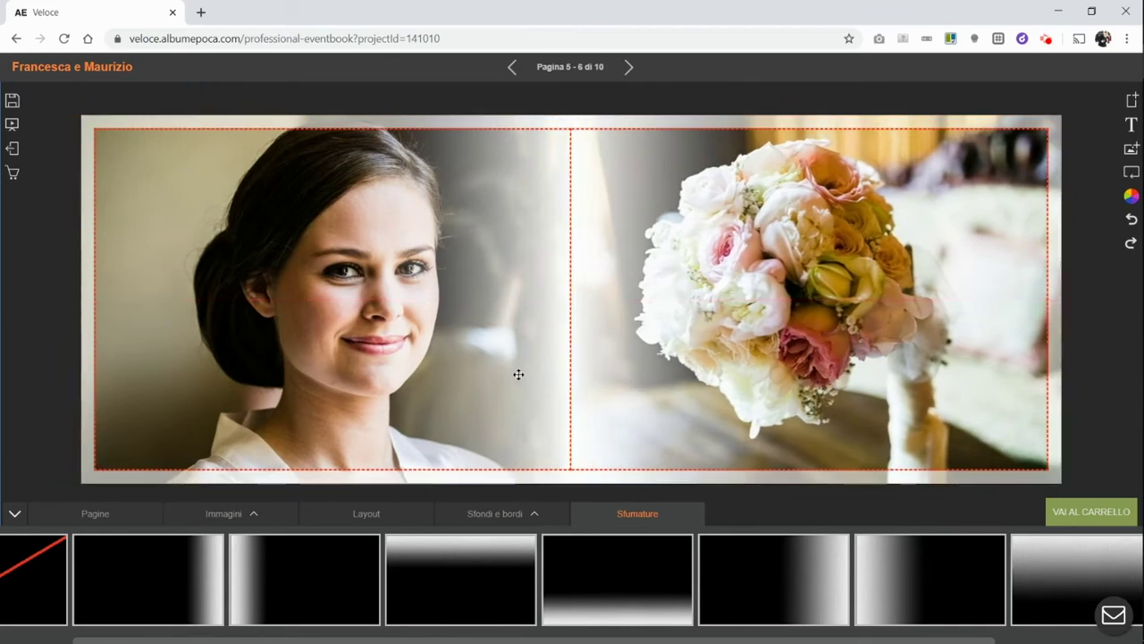
Step: On pages 7-8, place the starred profile photo of the bride's lip make-up on the right page, accepting its reuse
click(121, 520)
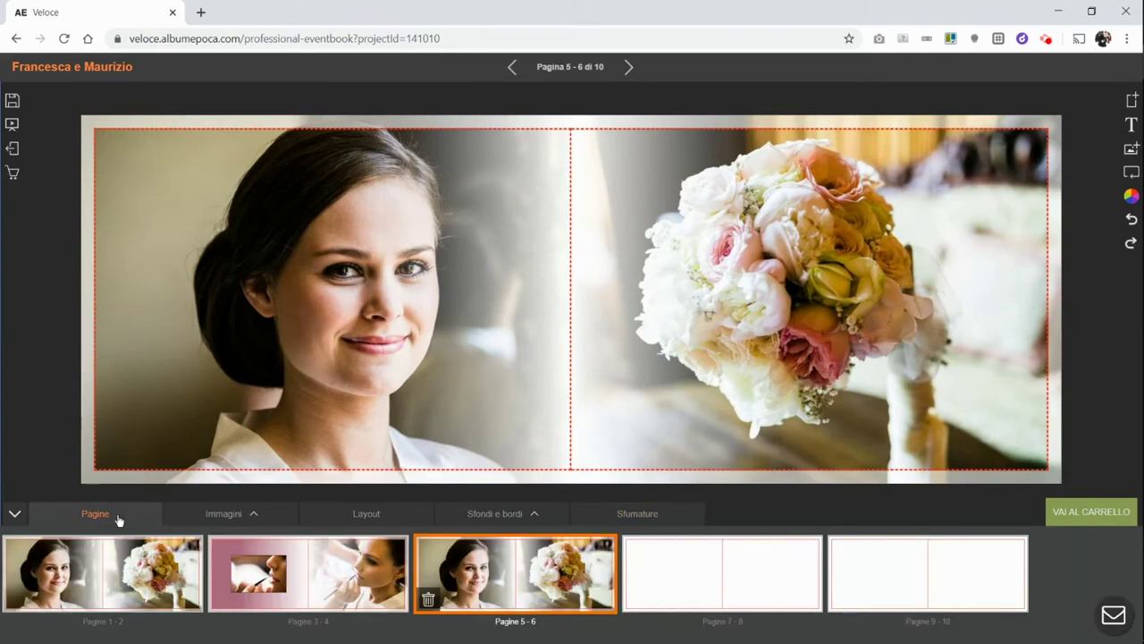
click(340, 579)
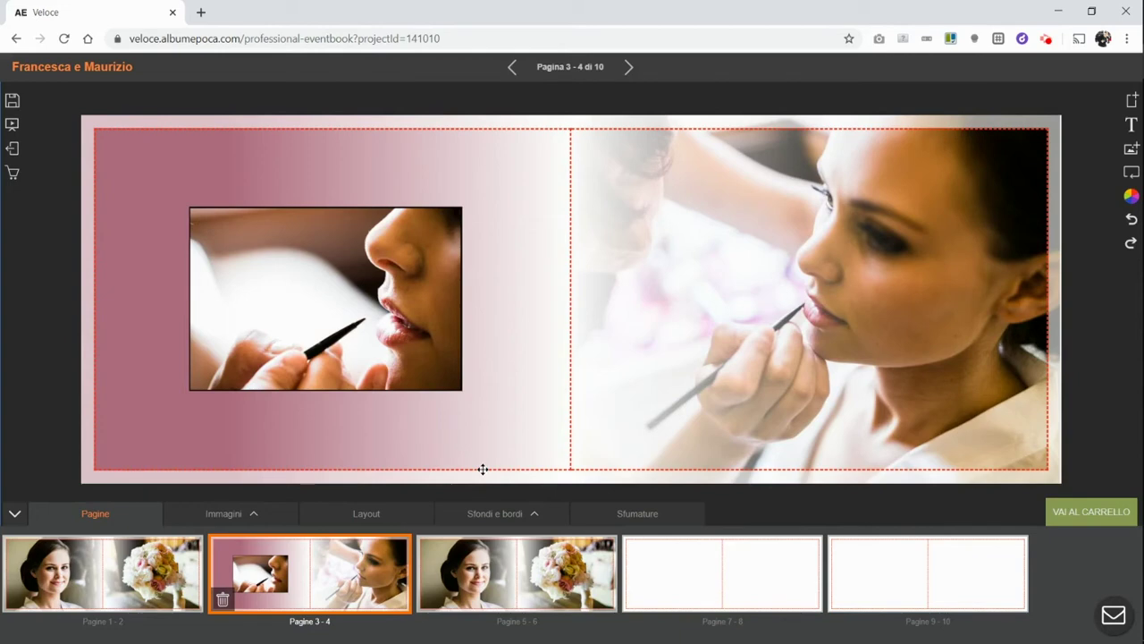
click(719, 573)
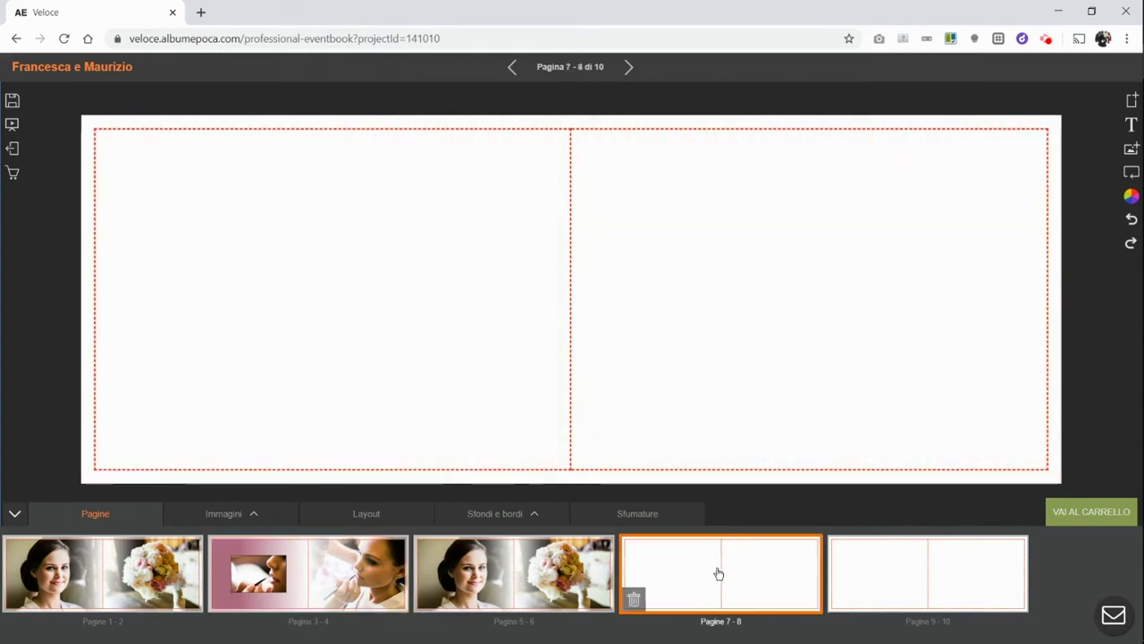
click(264, 521)
scroll(340, 581, down, 5)
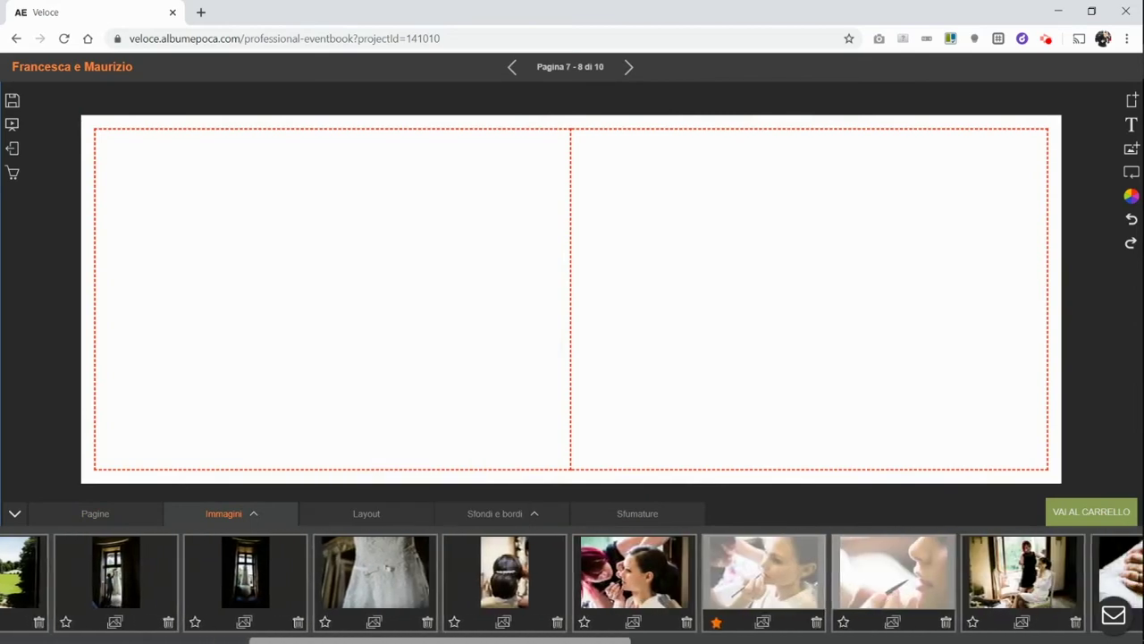
scroll(537, 581, down, 2)
drag(528, 572, 844, 291)
click(657, 367)
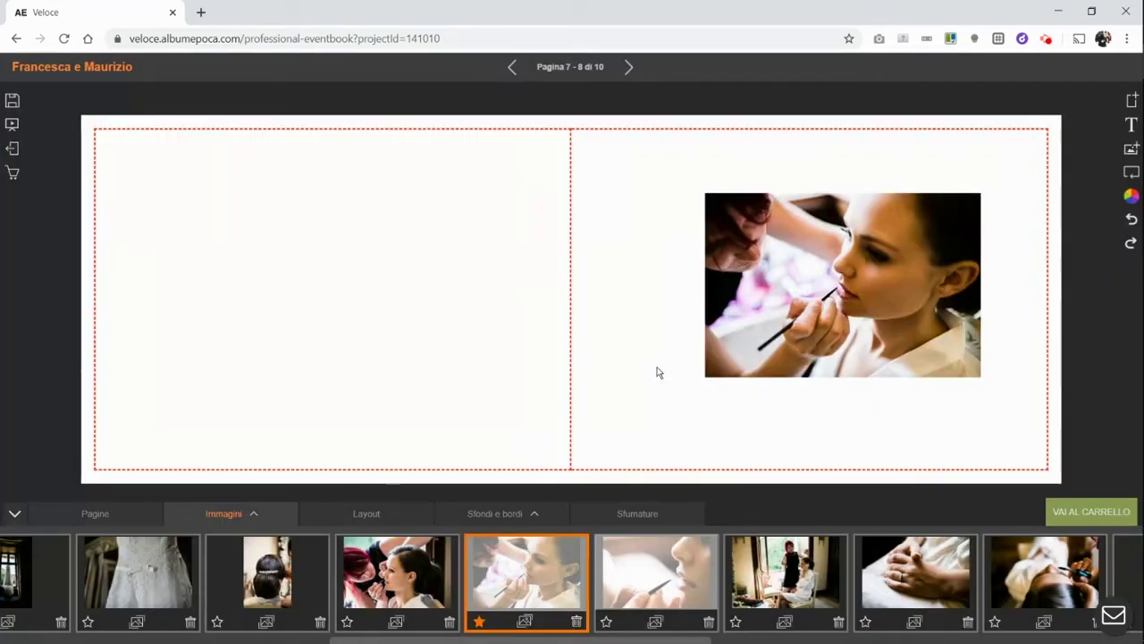
Step: Apply the deep pink background colour to pages 7-8 only, not to the following pages
scroll(643, 581, down, 5)
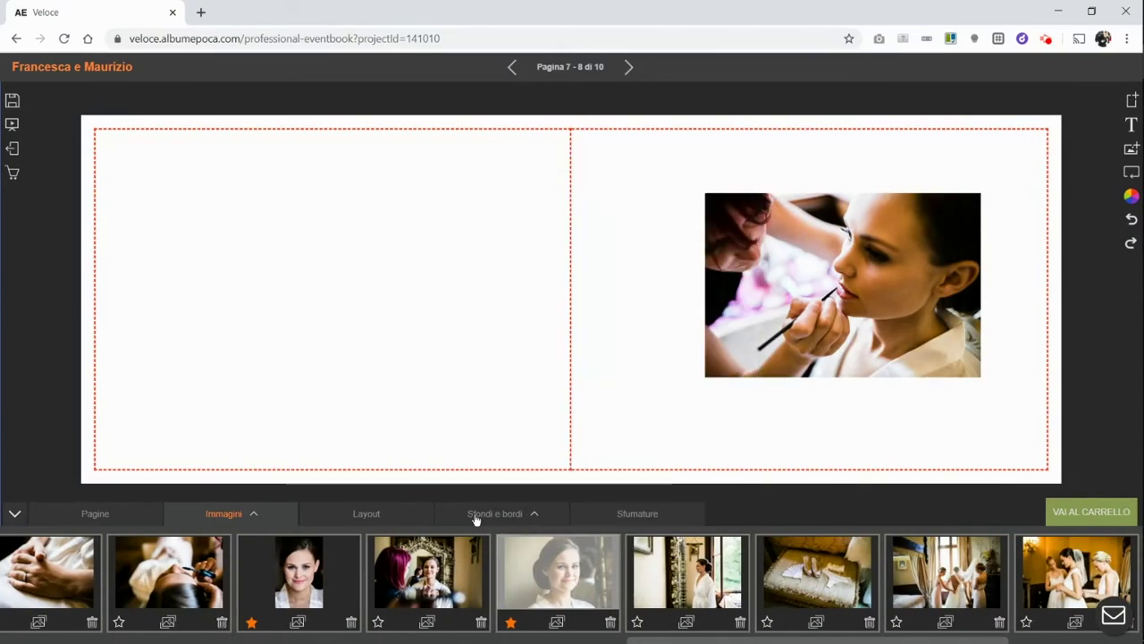
click(477, 517)
mouse_move(243, 552)
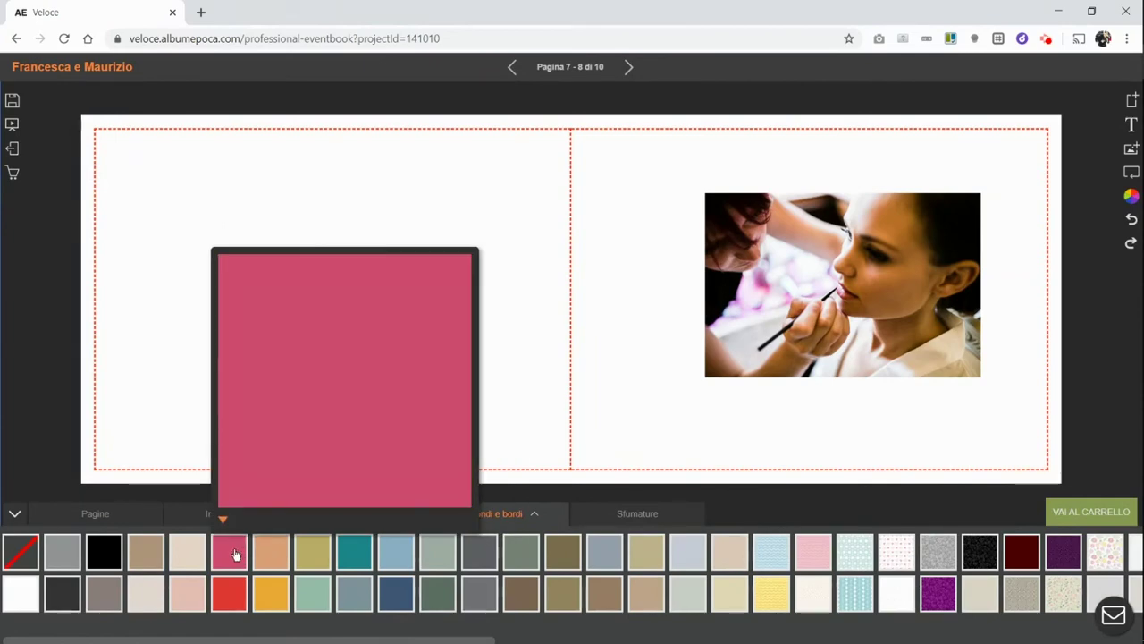
click(232, 552)
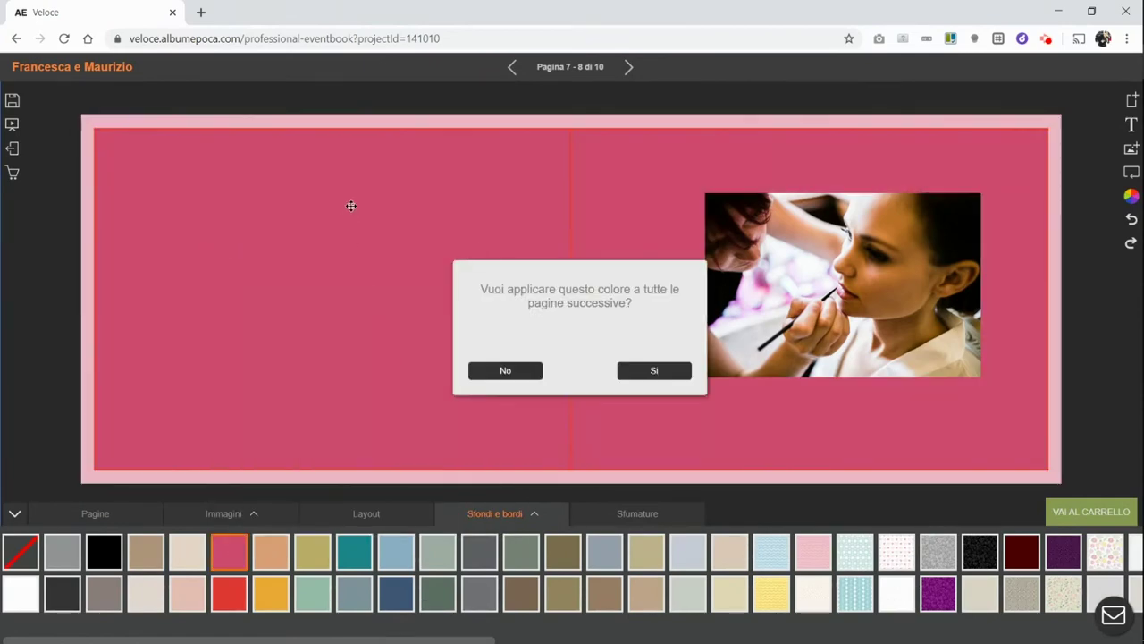
click(486, 373)
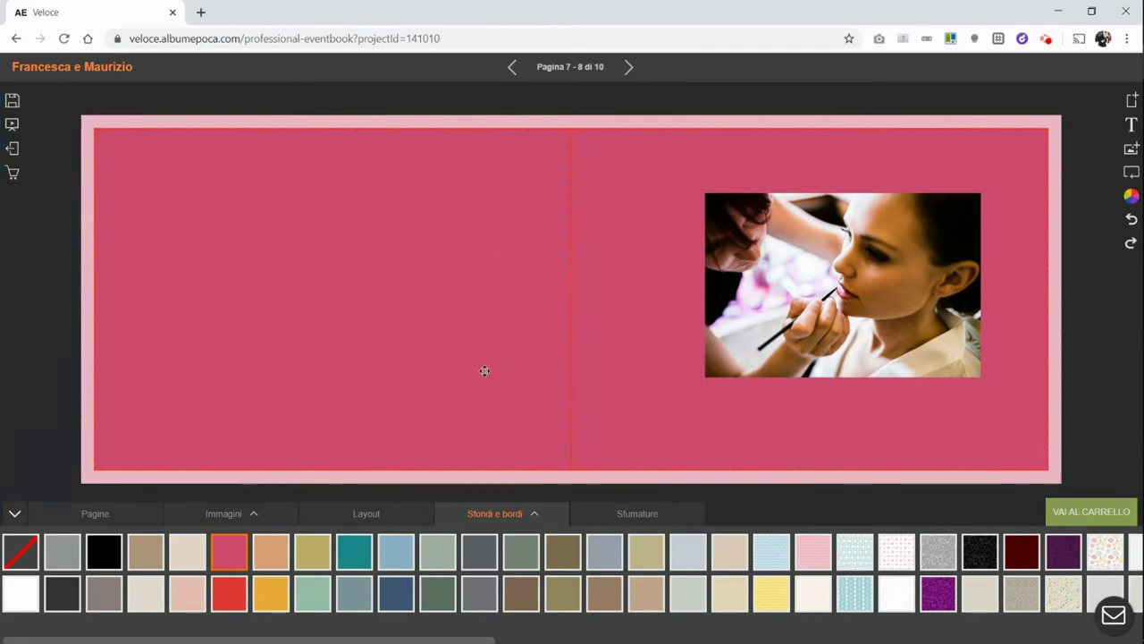
Step: Unlock the pink background and narrow it to cover only the left page up to the centre fold
click(335, 360)
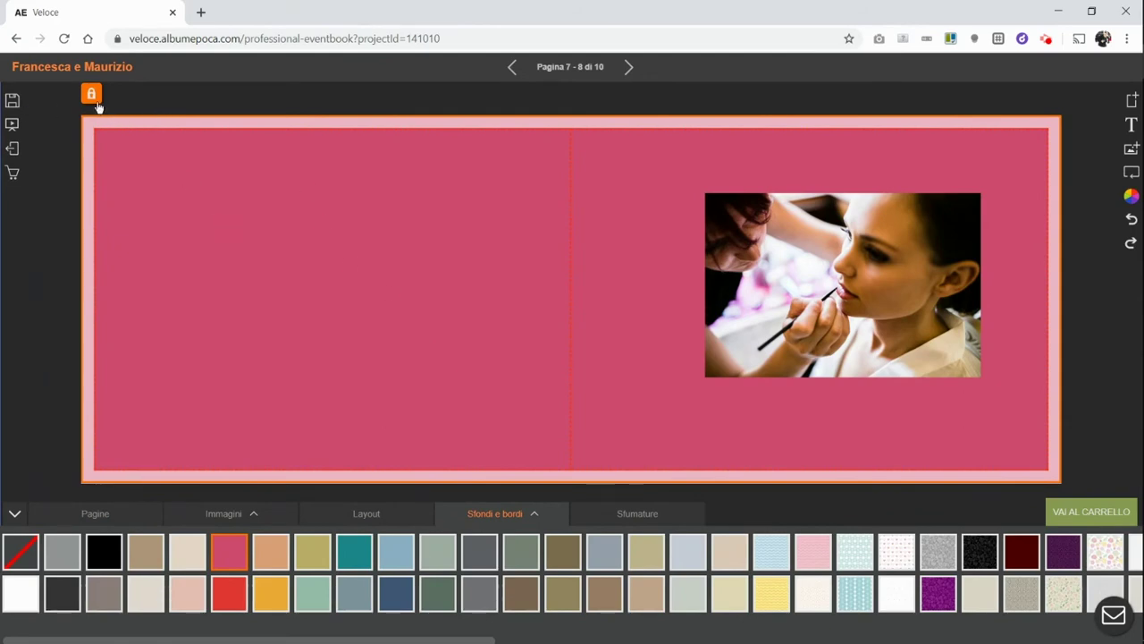
click(92, 96)
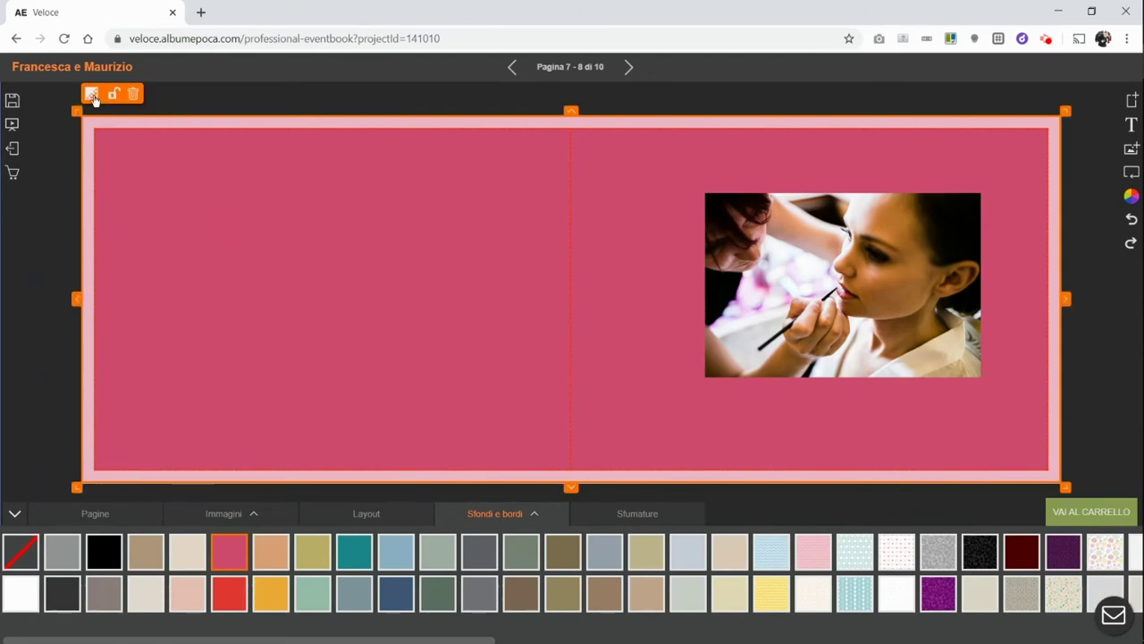
drag(1069, 296, 575, 291)
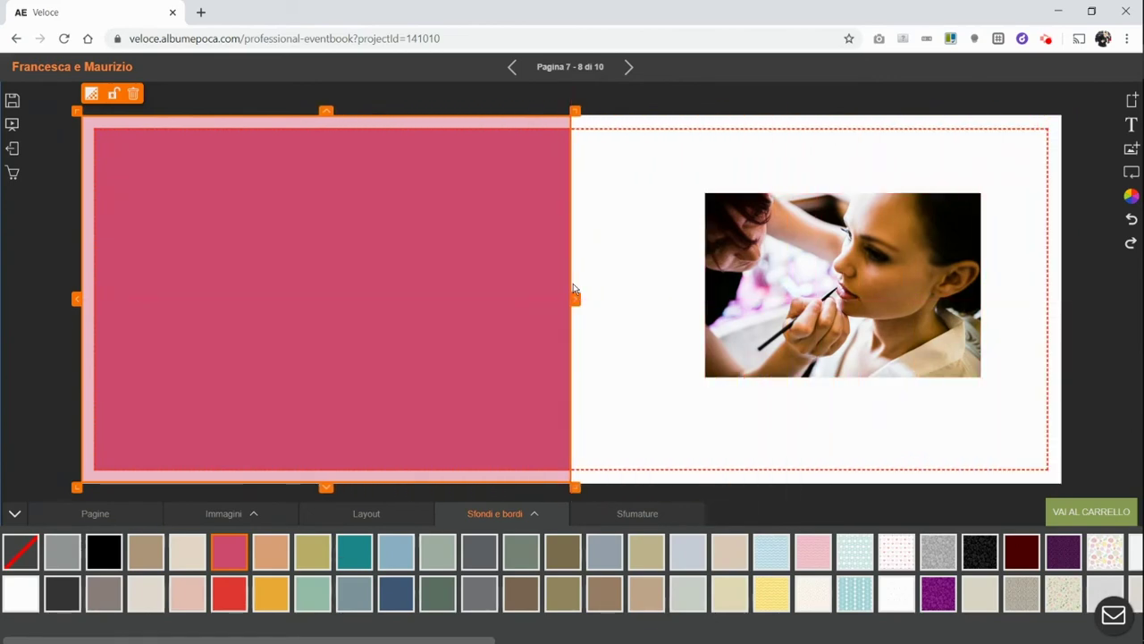
Step: Apply the wide right-side fade to the pink background and extend its right edge to the middle of the right page
click(618, 519)
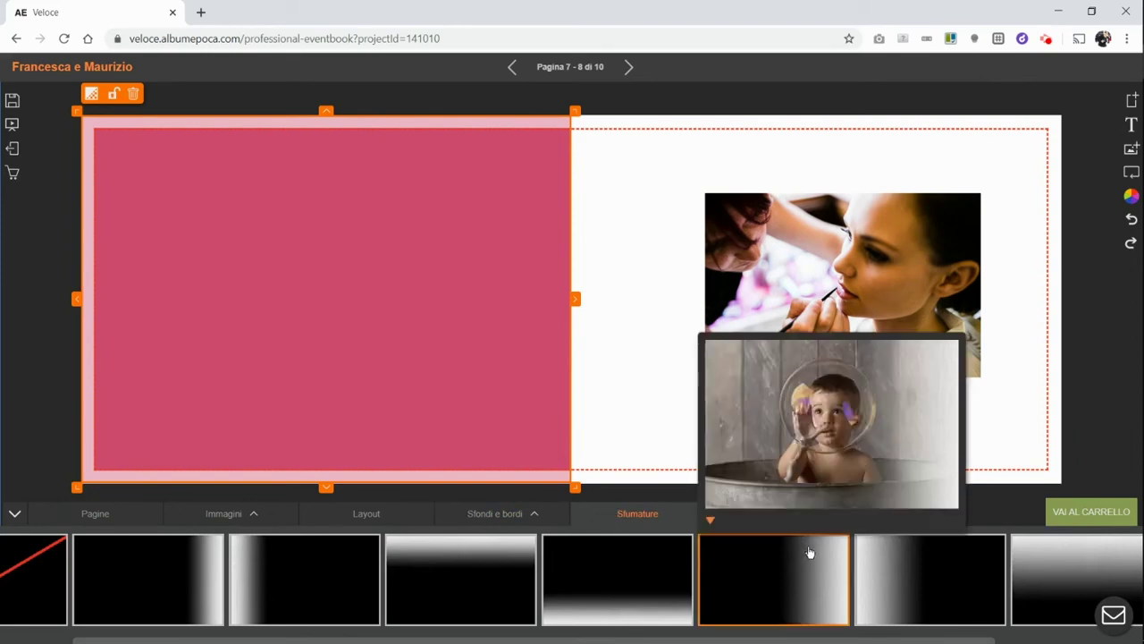
drag(787, 589, 378, 306)
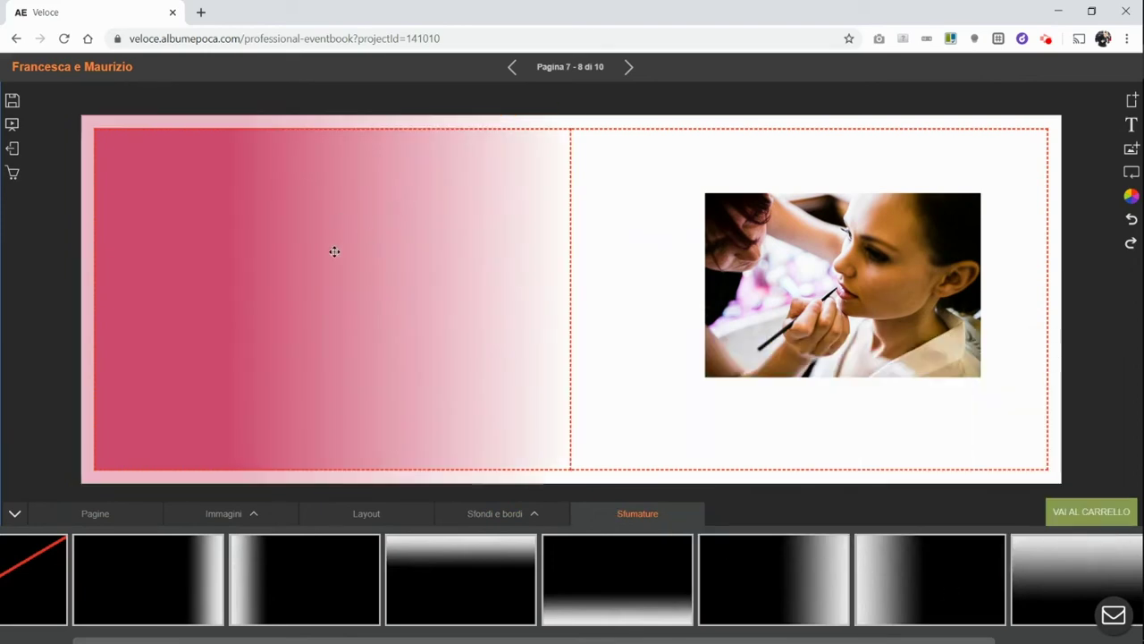
click(328, 306)
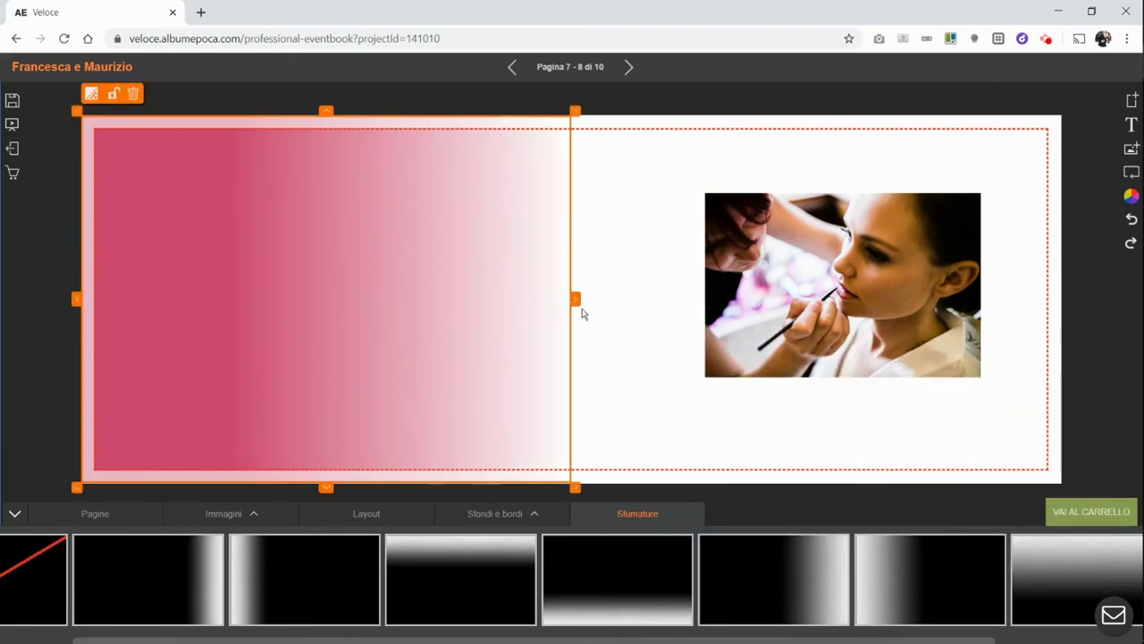
drag(580, 302, 818, 319)
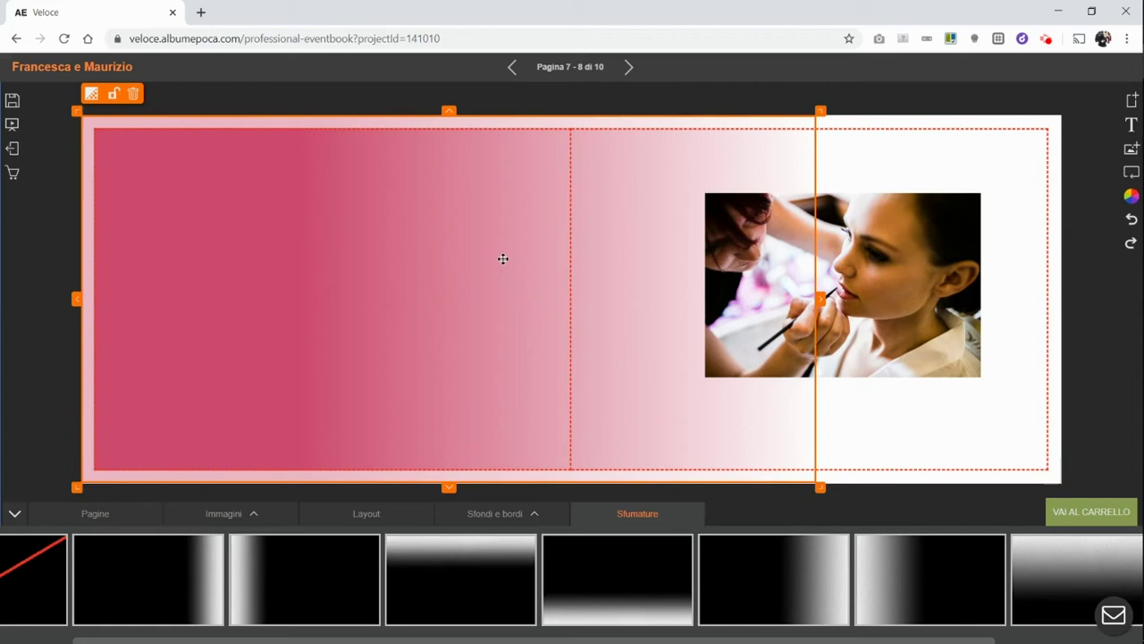
click(916, 161)
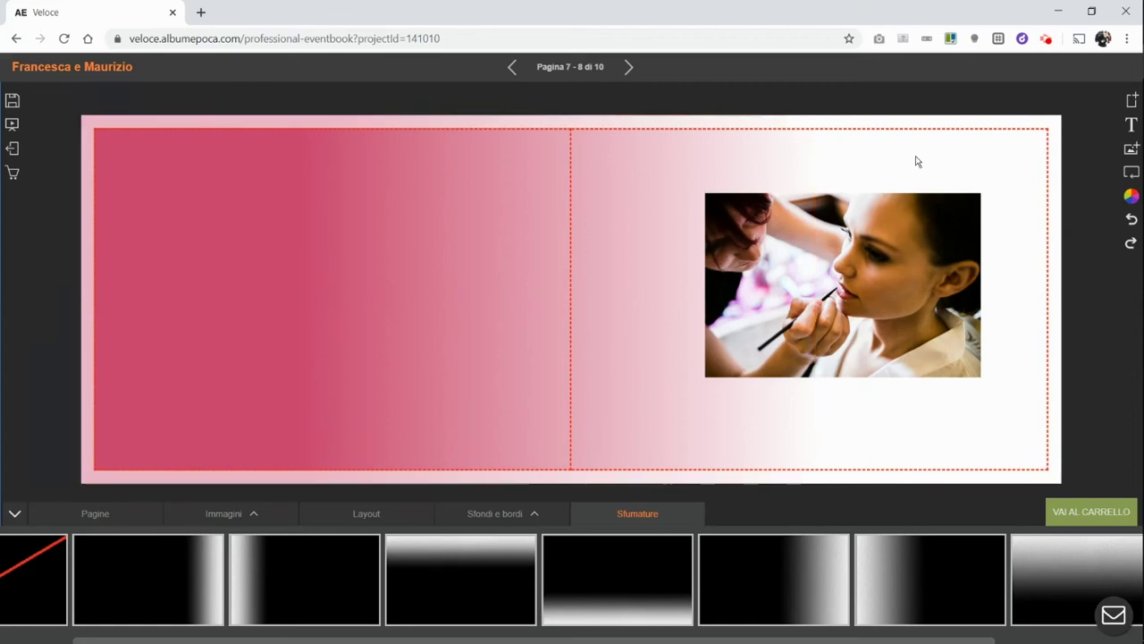
Step: Enlarge and position the make-up photo so that it fills the whole right page up to the centre fold
click(844, 293)
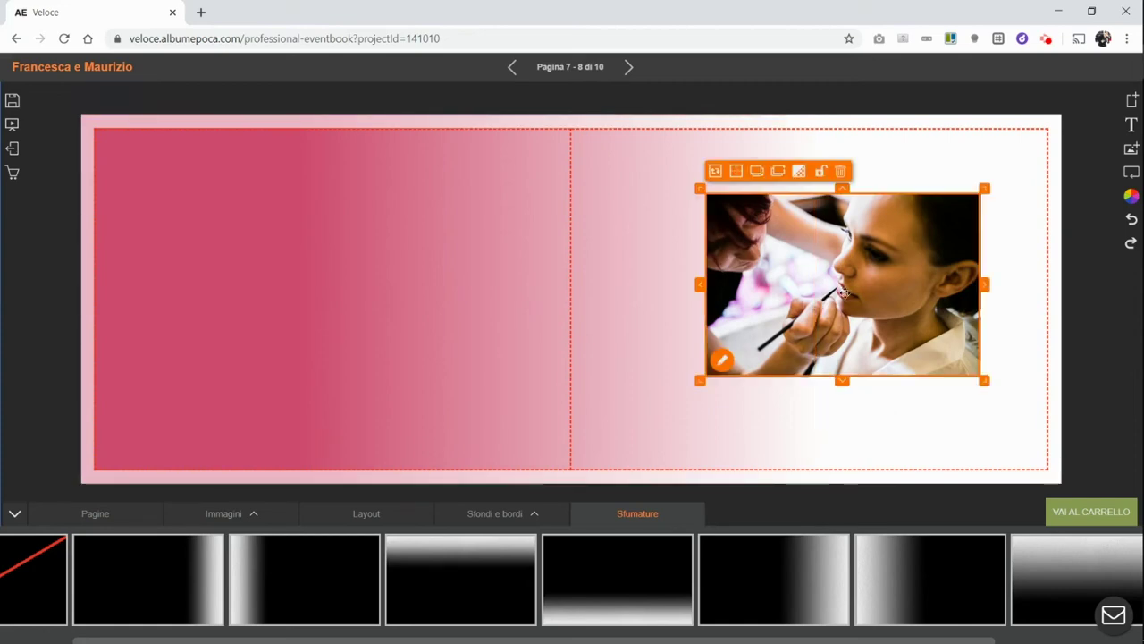
drag(863, 284, 945, 207)
drag(781, 303, 493, 521)
drag(505, 299, 566, 298)
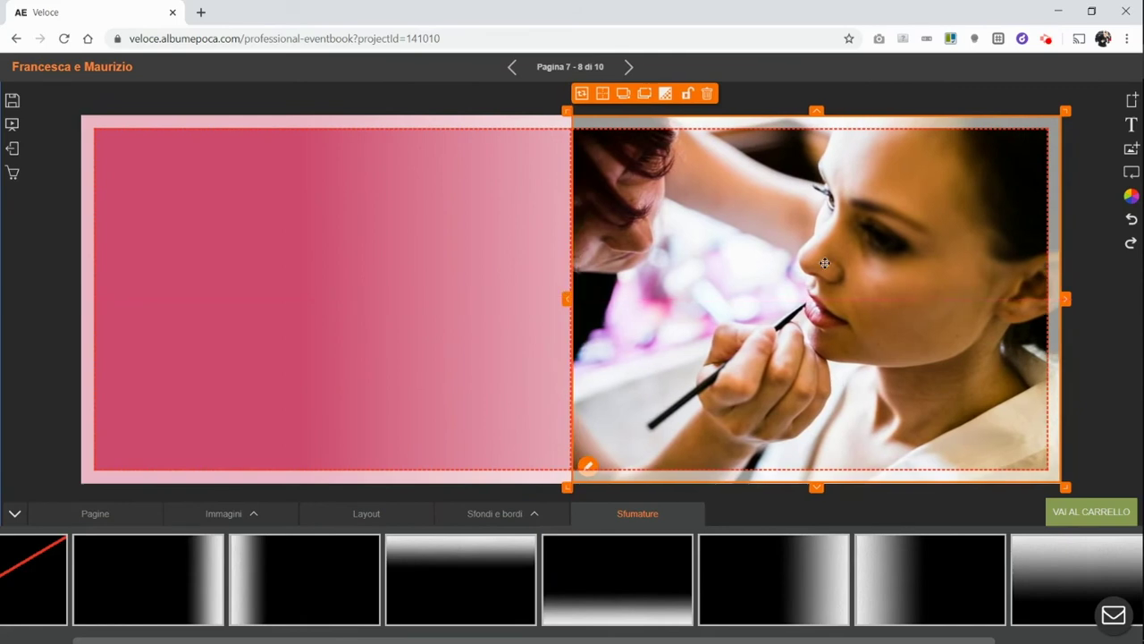
Step: Lock the pink background in place and give the right-page make-up photo the narrow left-side fade
click(321, 308)
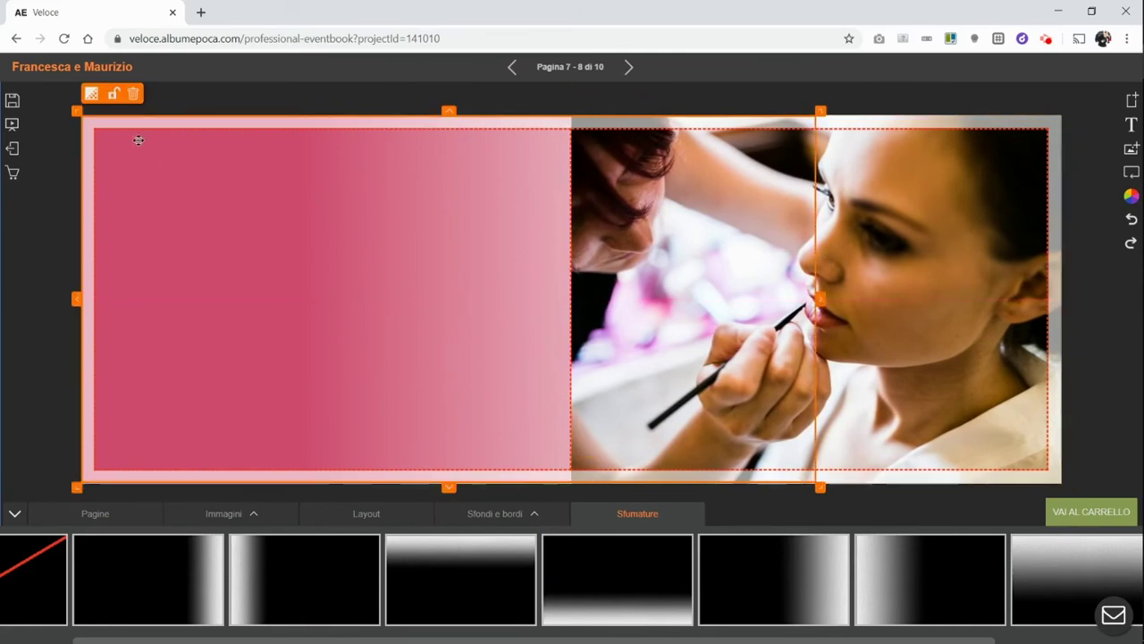
click(113, 95)
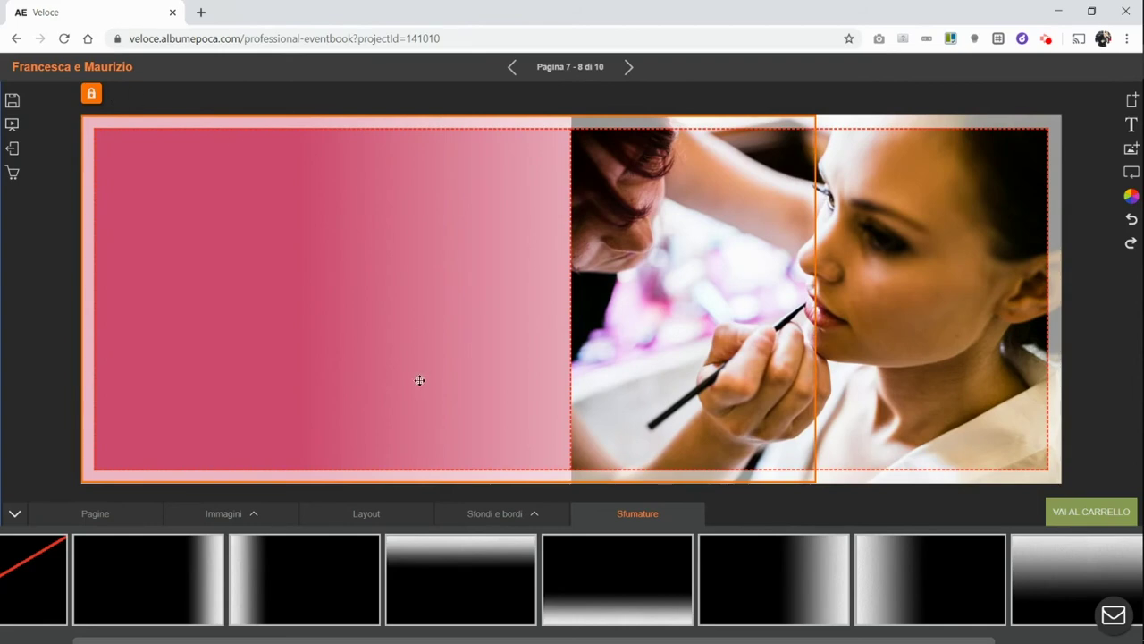
click(921, 316)
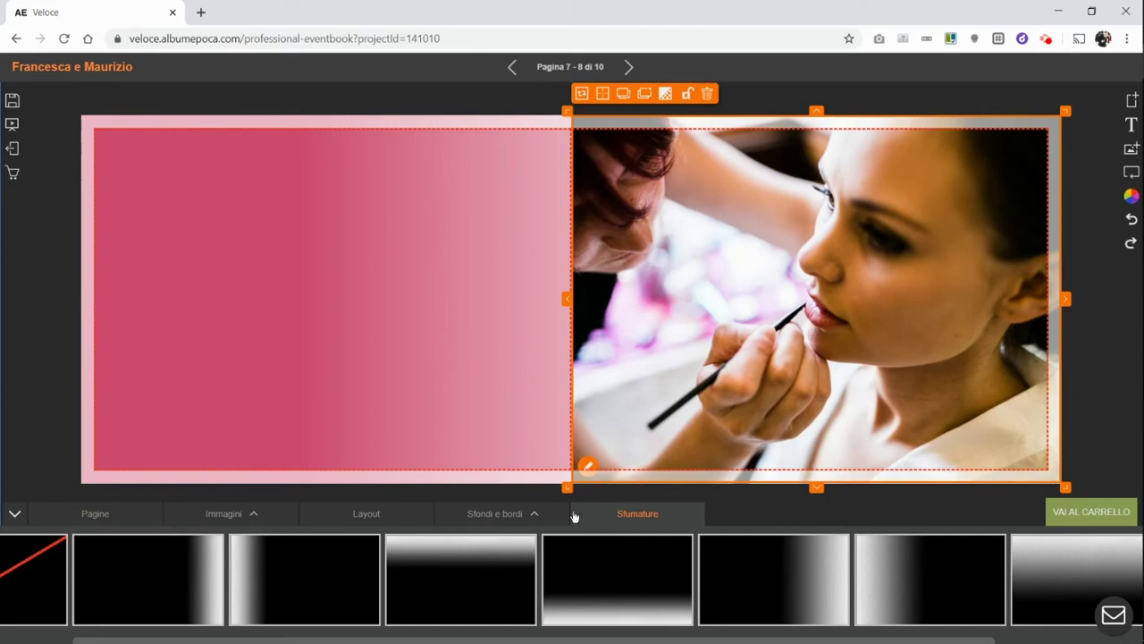
drag(930, 608, 832, 269)
drag(301, 605, 765, 312)
click(785, 277)
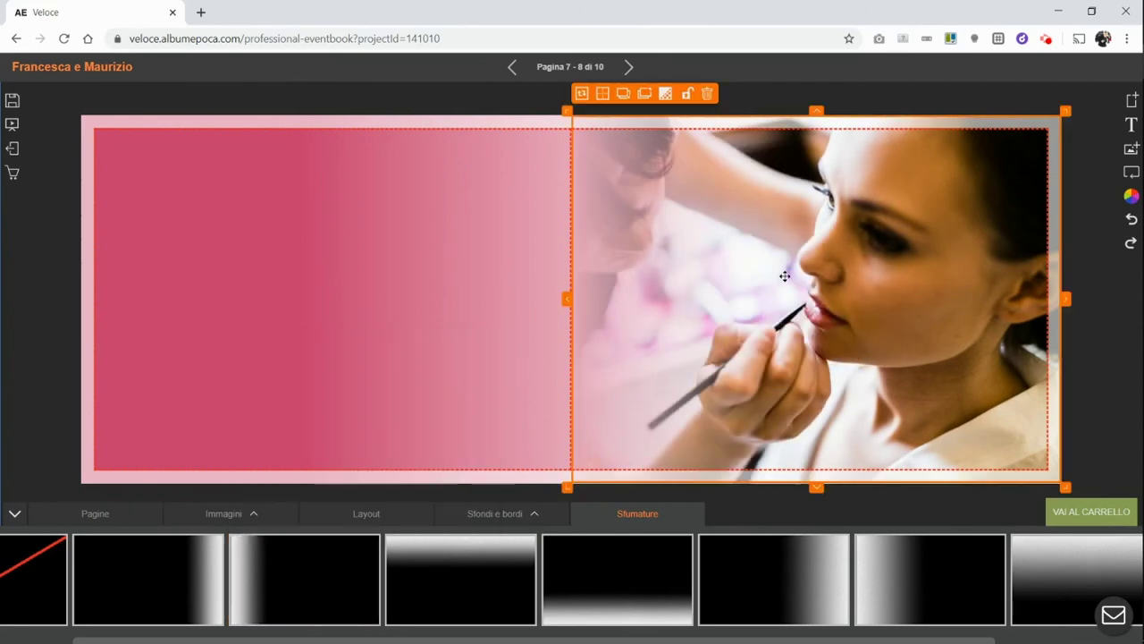
Step: Narrow the make-up photo by moving its left edge inward from the centre fold onto the right page
drag(567, 307, 643, 296)
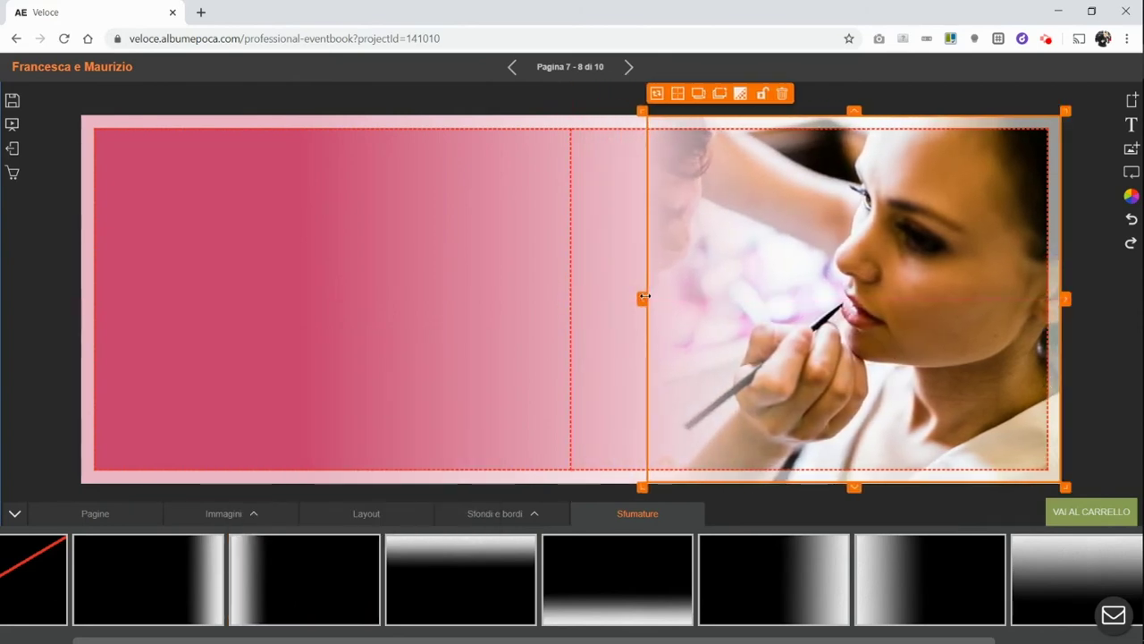
click(374, 328)
click(1099, 379)
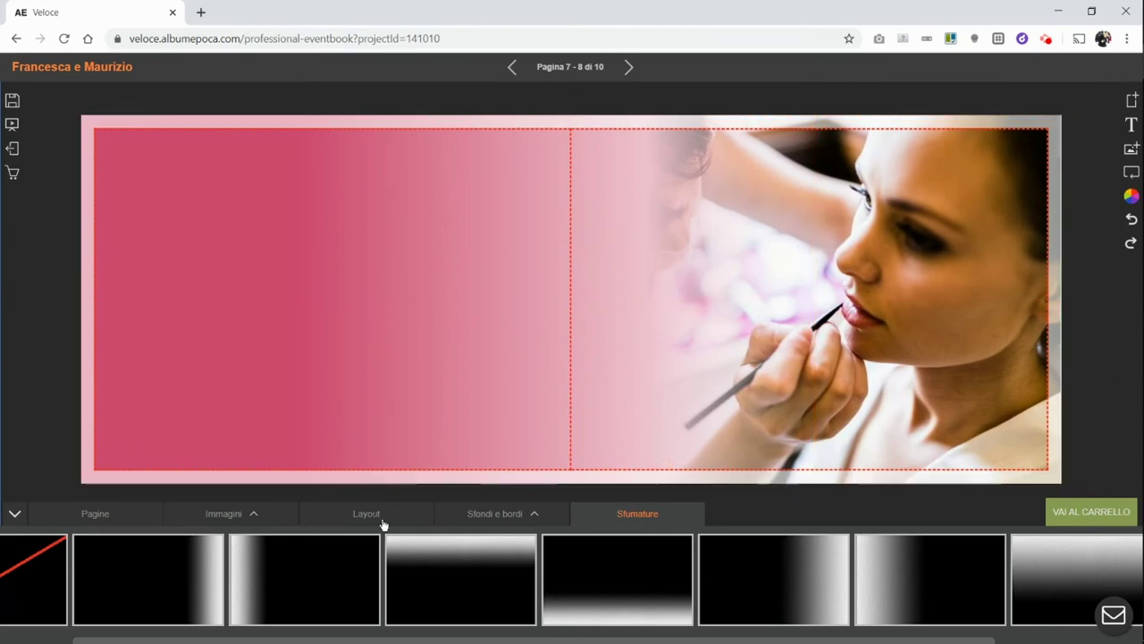
Step: Place the close-up photo of the bride's lips and make-up brush in the middle of the pink left page
click(225, 514)
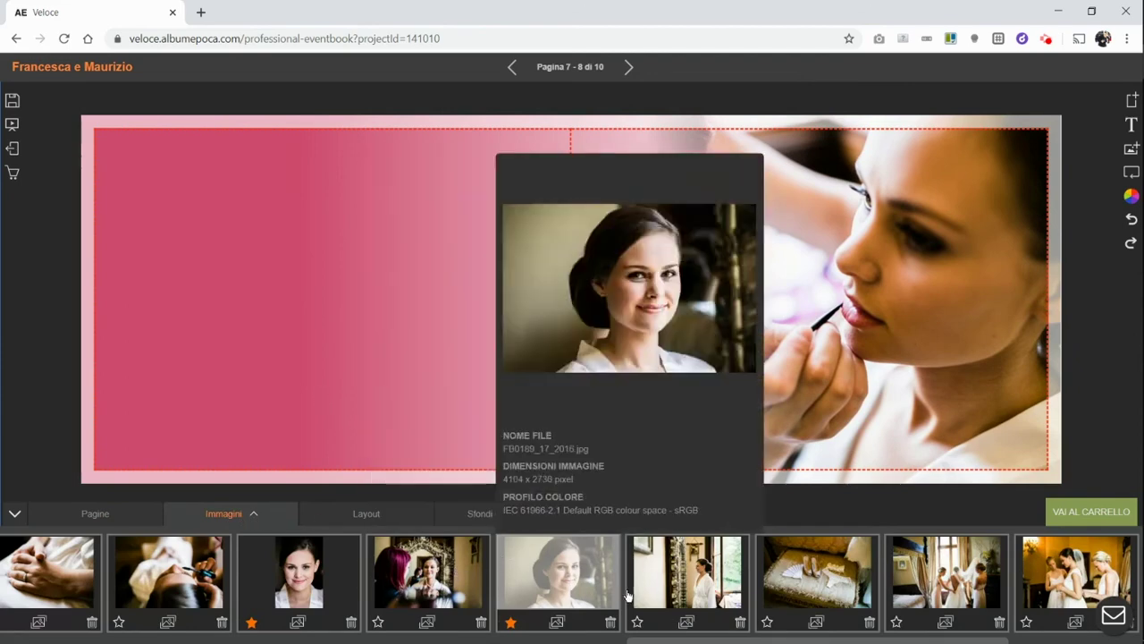
drag(818, 640, 539, 640)
mouse_move(599, 586)
drag(599, 586, 308, 284)
click(627, 365)
click(340, 291)
mouse_move(343, 303)
mouse_down()
mouse_move(365, 319)
mouse_move(346, 313)
mouse_move(360, 304)
mouse_up()
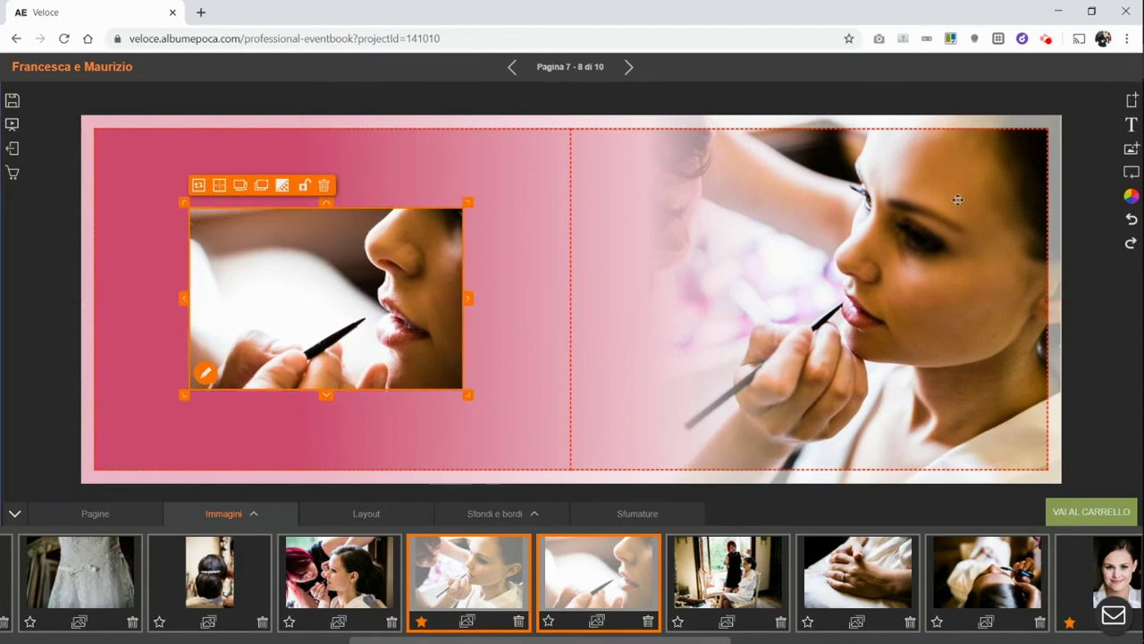
Step: Add a thin black border (#000000) to the lip close-up on the left page
click(1131, 195)
click(1132, 195)
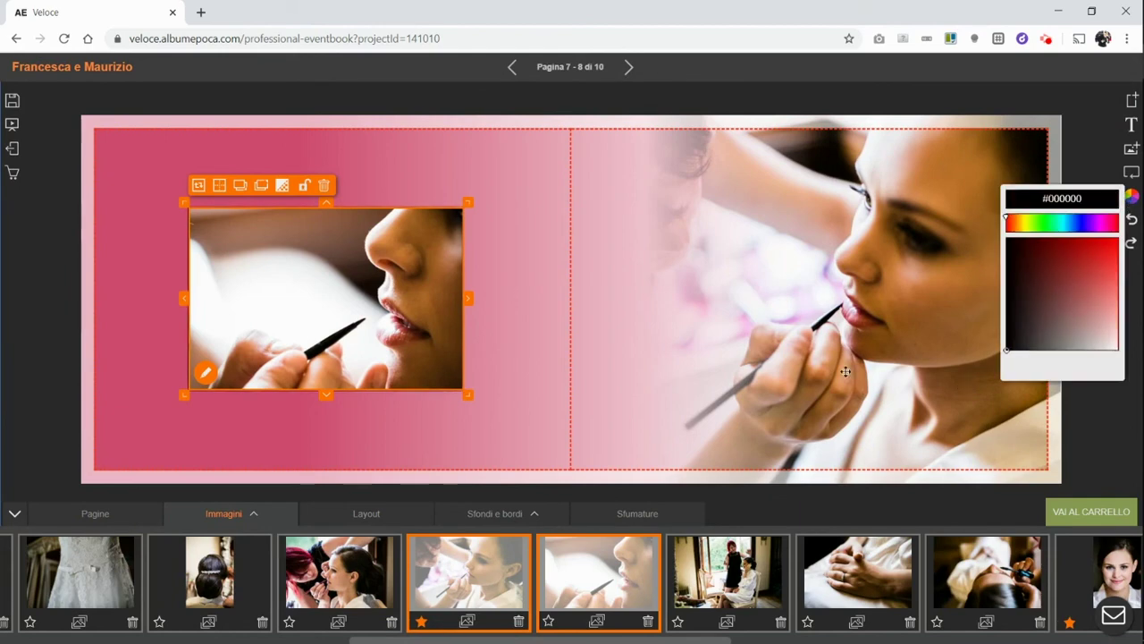
click(494, 363)
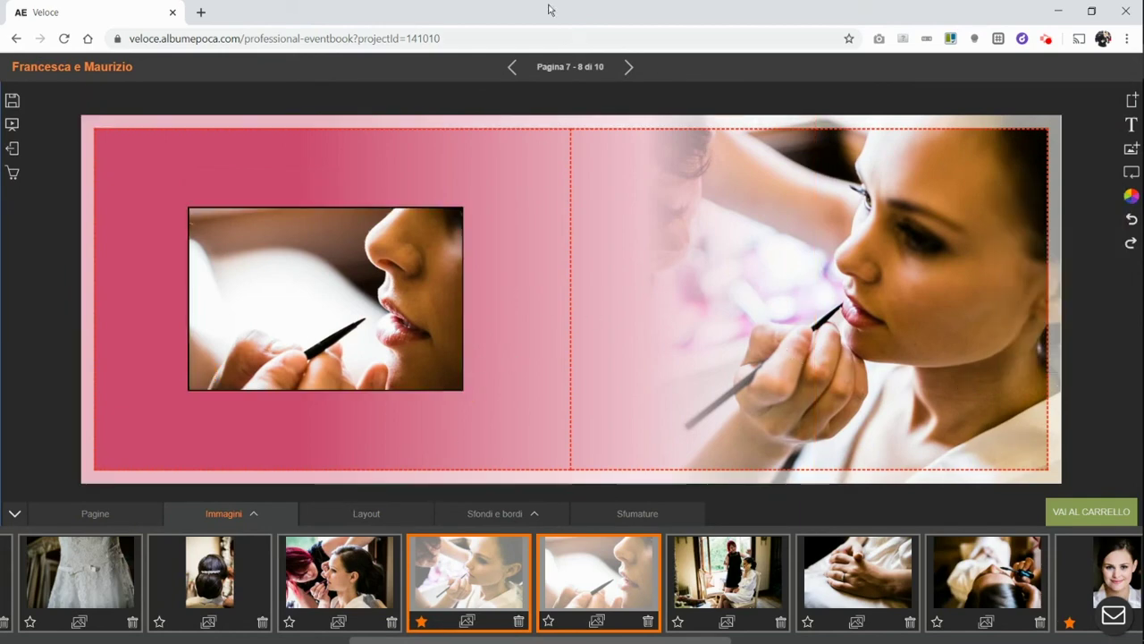
Step: Reframe the right-page make-up photo by shifting the image leftward within its frame to show more of the bride's head
click(886, 235)
drag(921, 331, 864, 347)
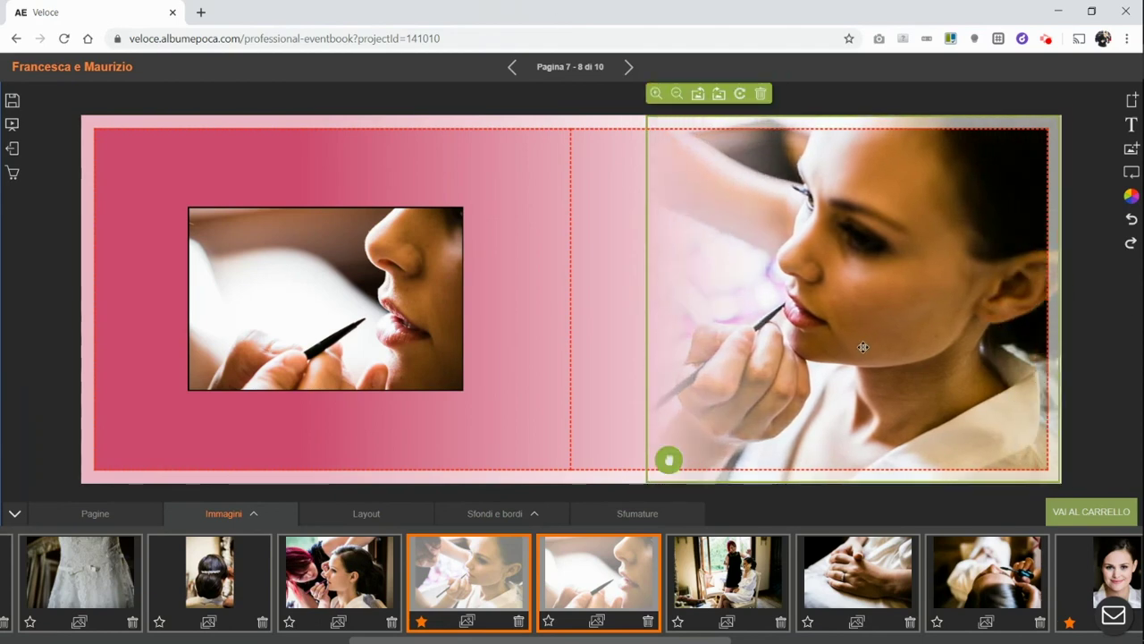
click(1083, 413)
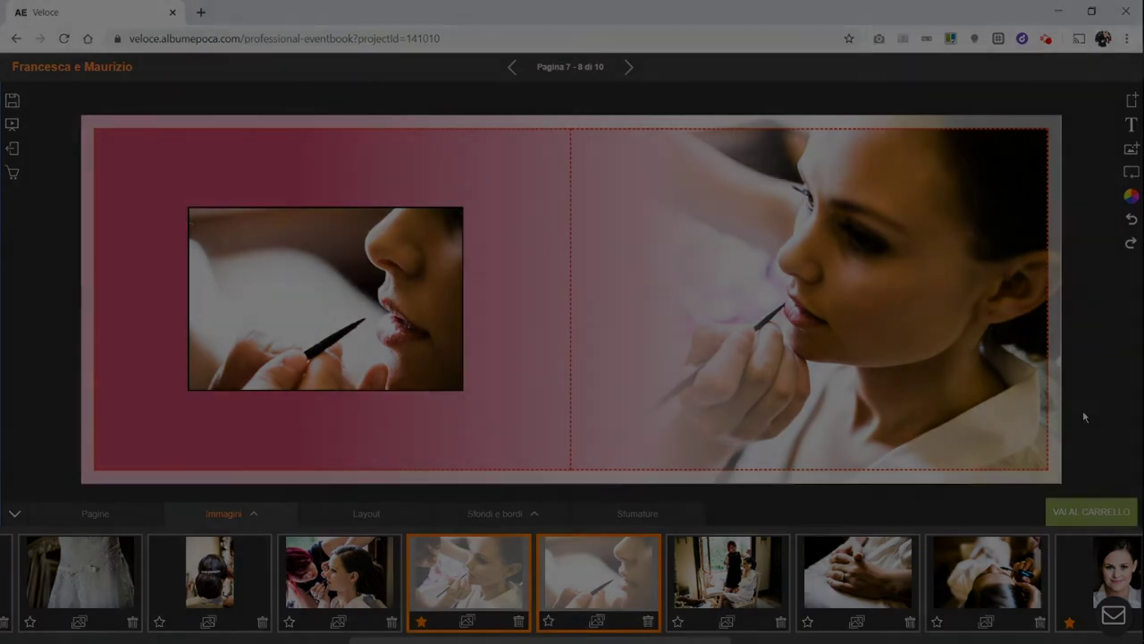